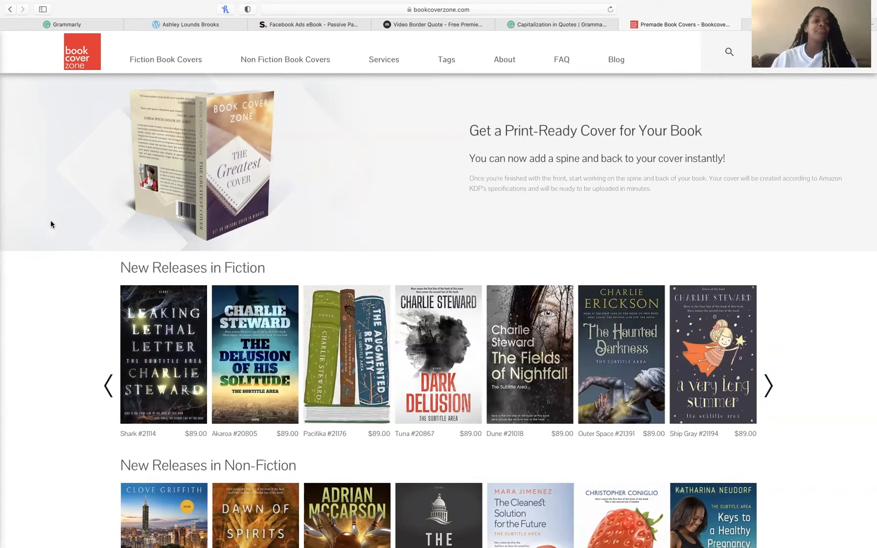
# - Browse the children's fiction book covers and open the Waikawa Gray #8336 rhino cover for customization
pyautogui.moveTo(157, 65)
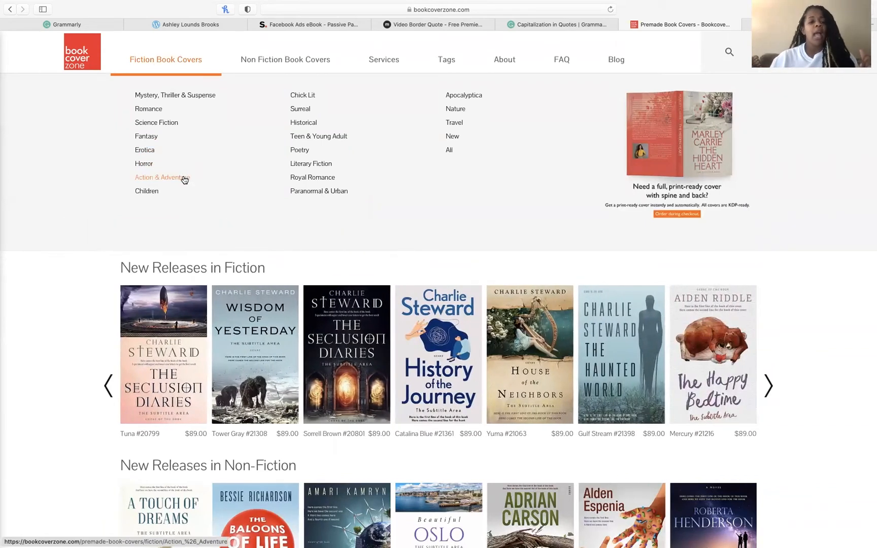
pyautogui.click(157, 193)
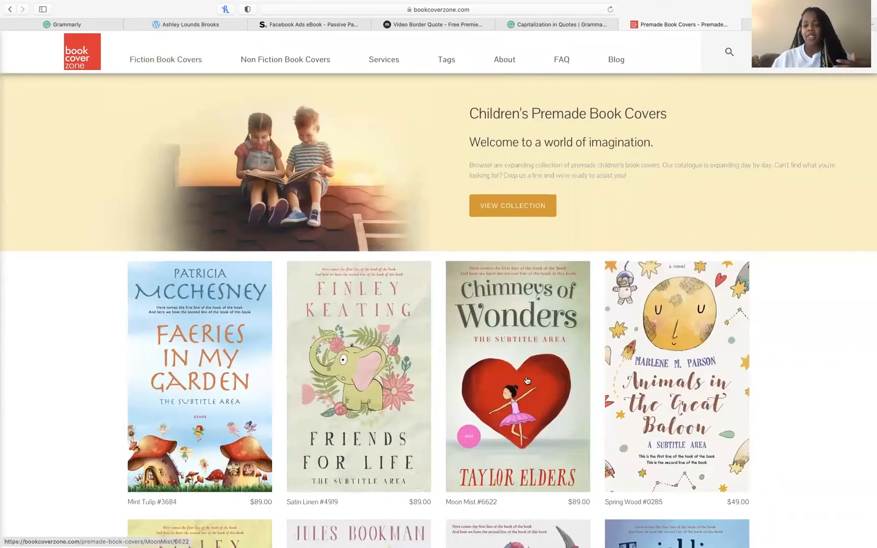
pyautogui.scroll(-1, 477, 375)
pyautogui.scroll(-10, 478, 375)
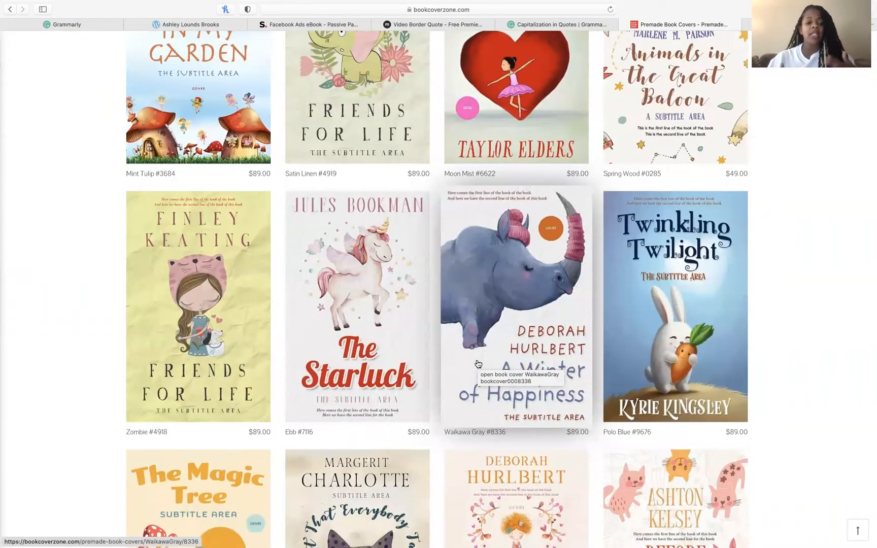
pyautogui.click(527, 325)
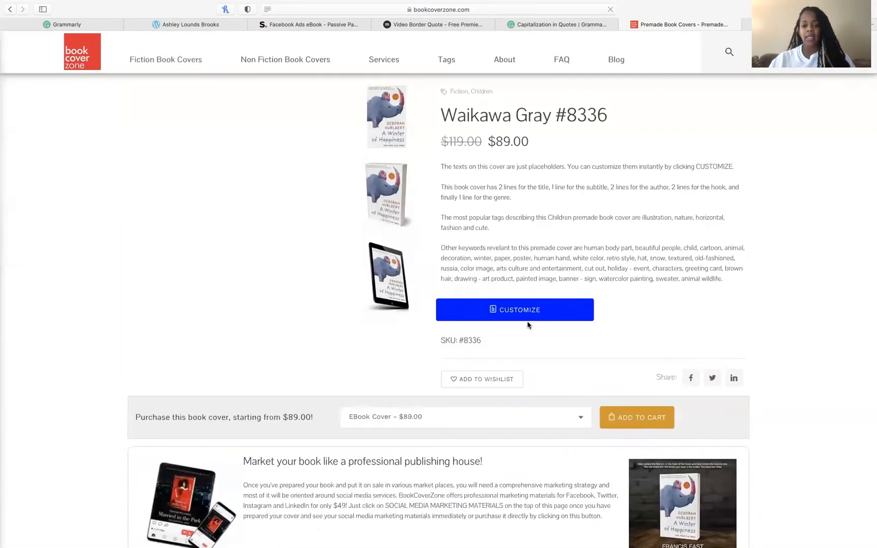
pyautogui.click(526, 315)
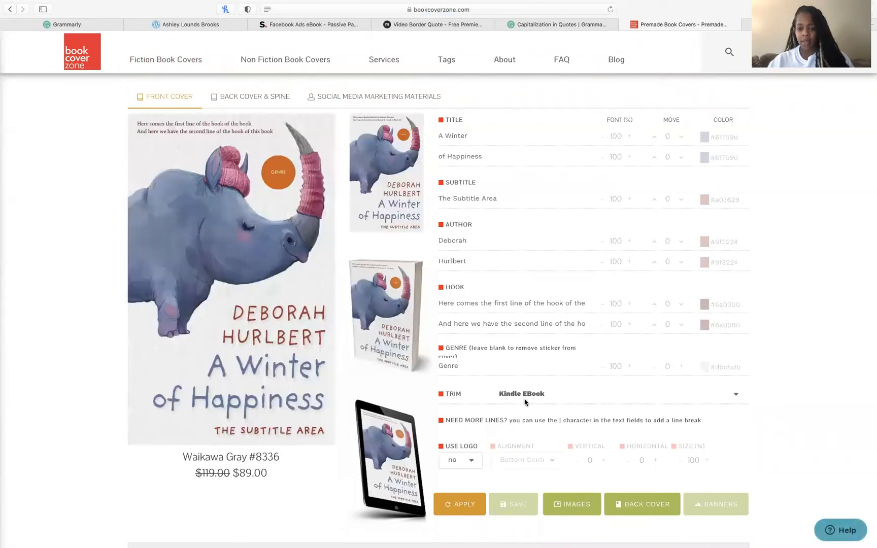
# - Examine the available trim sizes for the rhino cover without changing the selection
pyautogui.click(736, 394)
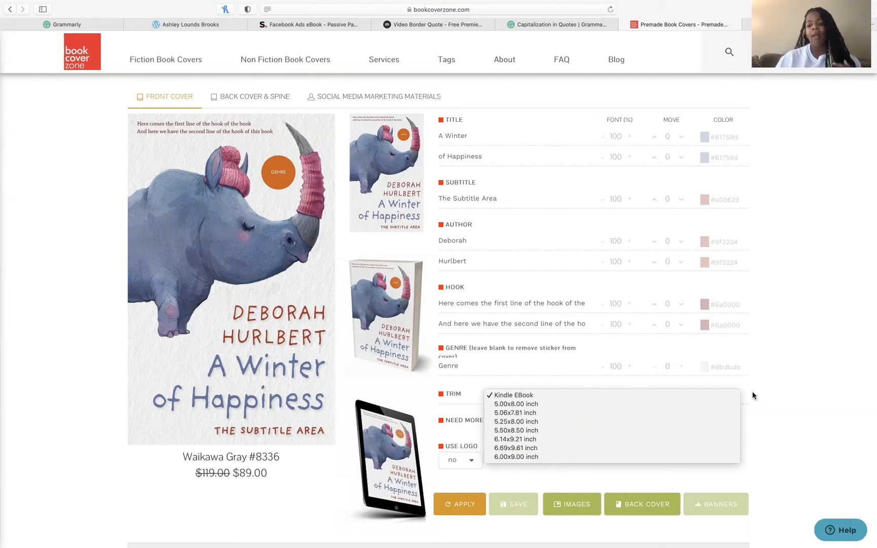
pyautogui.click(796, 379)
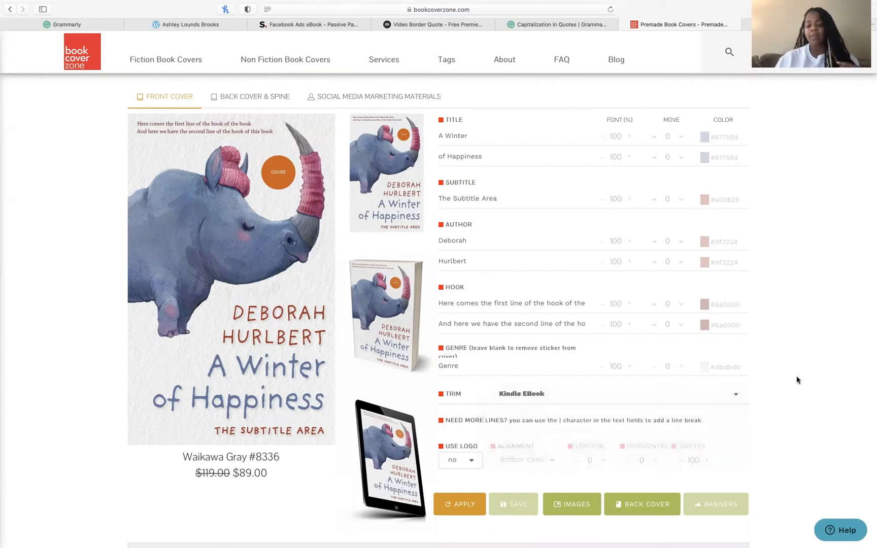
pyautogui.click(736, 395)
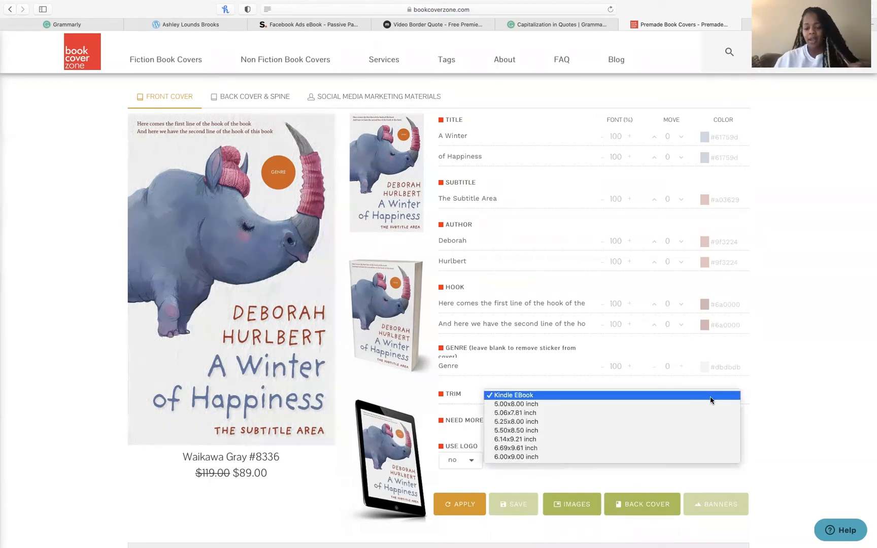
pyautogui.click(870, 328)
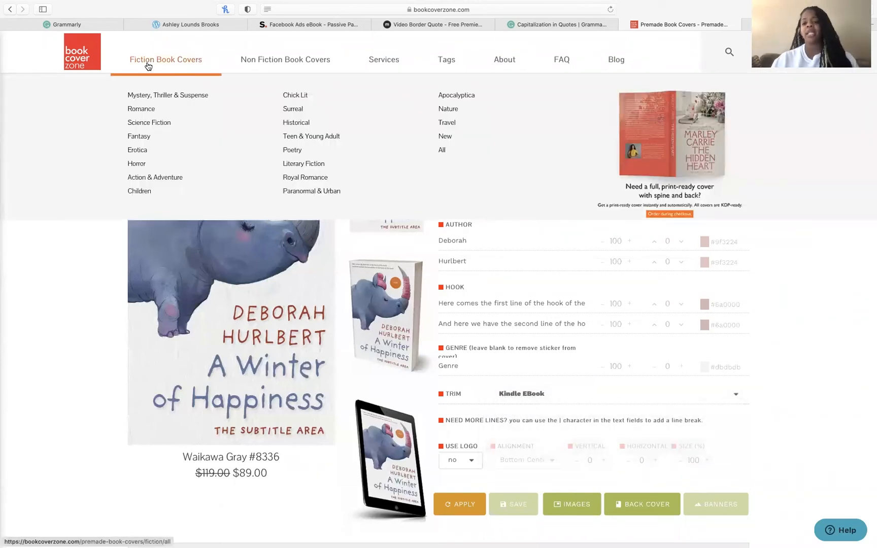
# - Open the non-fiction Religion & Spirituality category and look through its premade book covers
pyautogui.moveTo(286, 63)
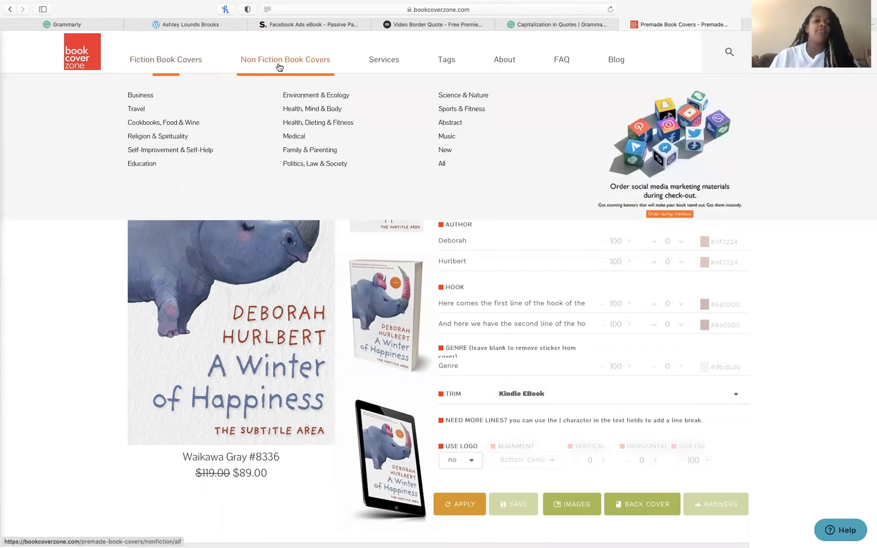
pyautogui.click(179, 136)
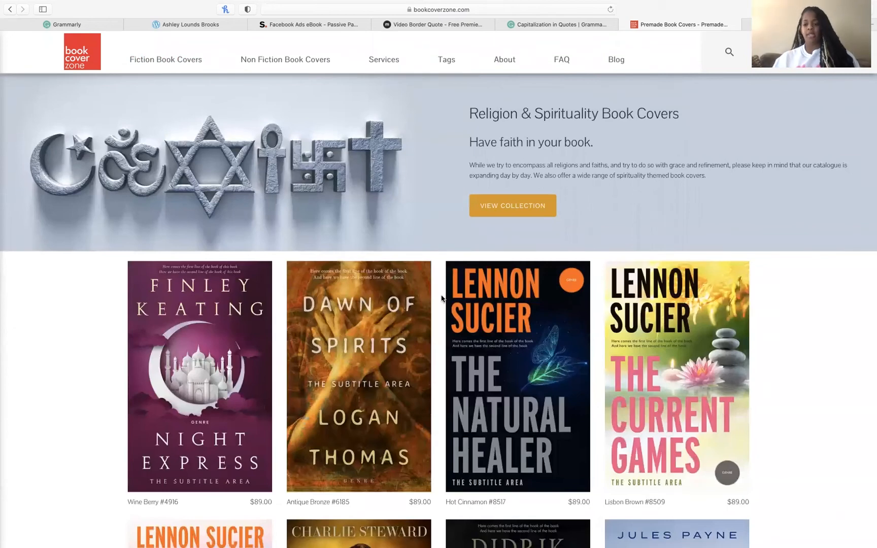
pyautogui.scroll(-5, 442, 298)
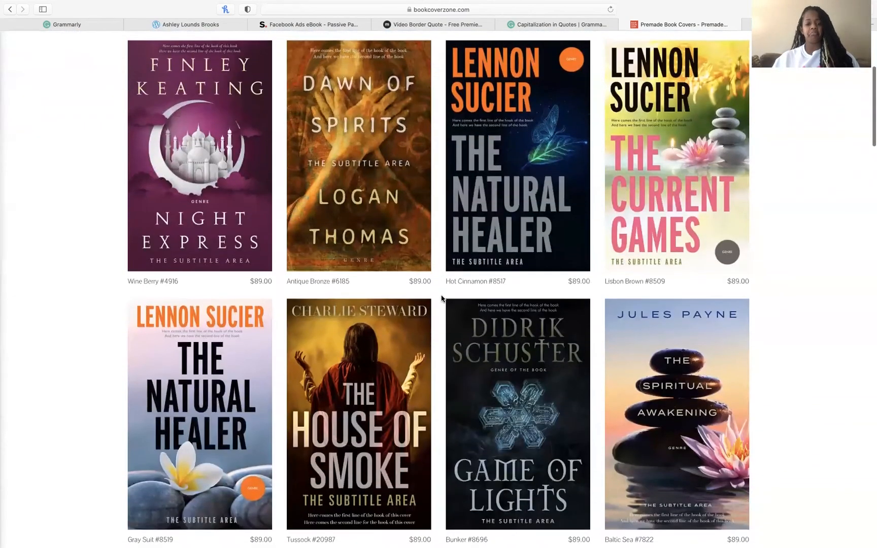
pyautogui.scroll(-6, 442, 296)
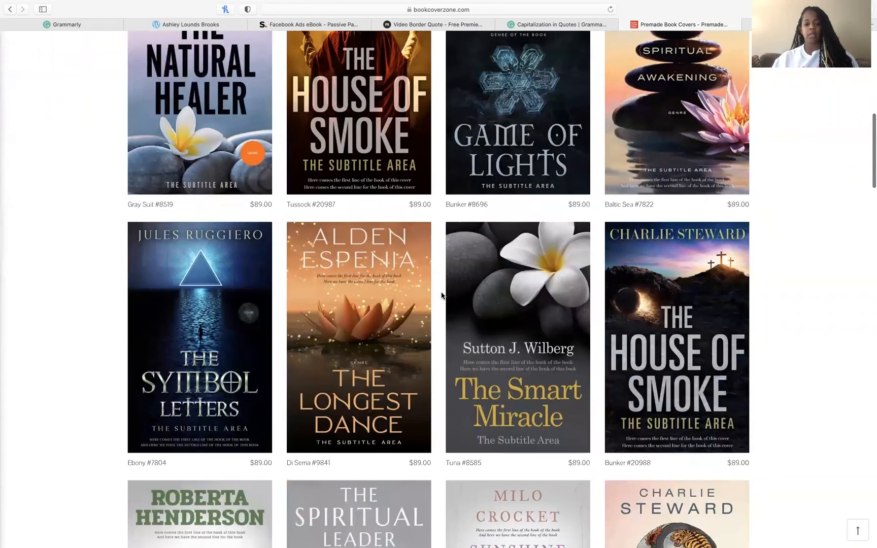
pyautogui.scroll(-7, 449, 176)
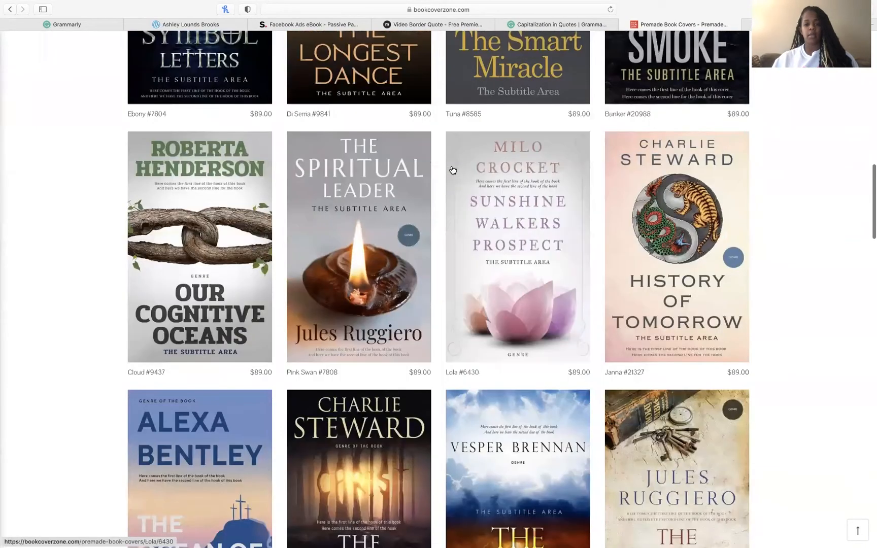
pyautogui.scroll(-6, 452, 170)
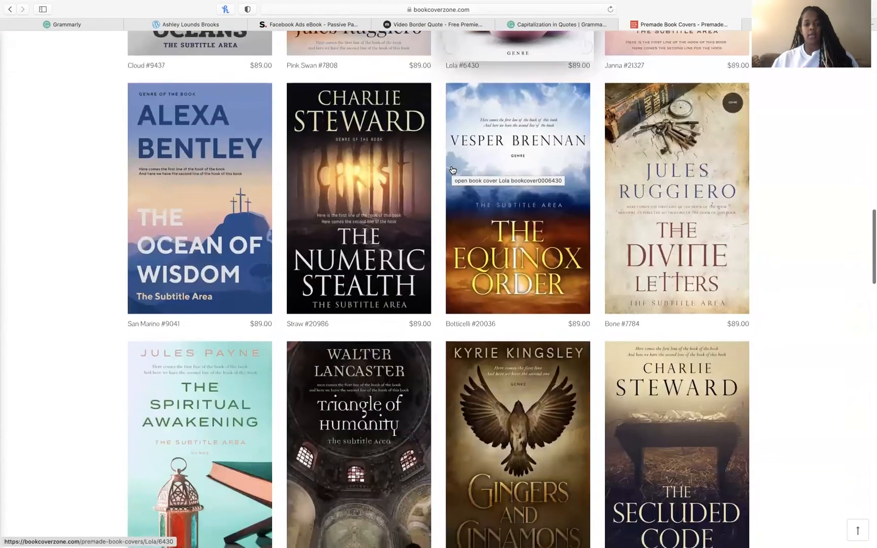
pyautogui.scroll(3, 452, 171)
pyautogui.scroll(20, 451, 170)
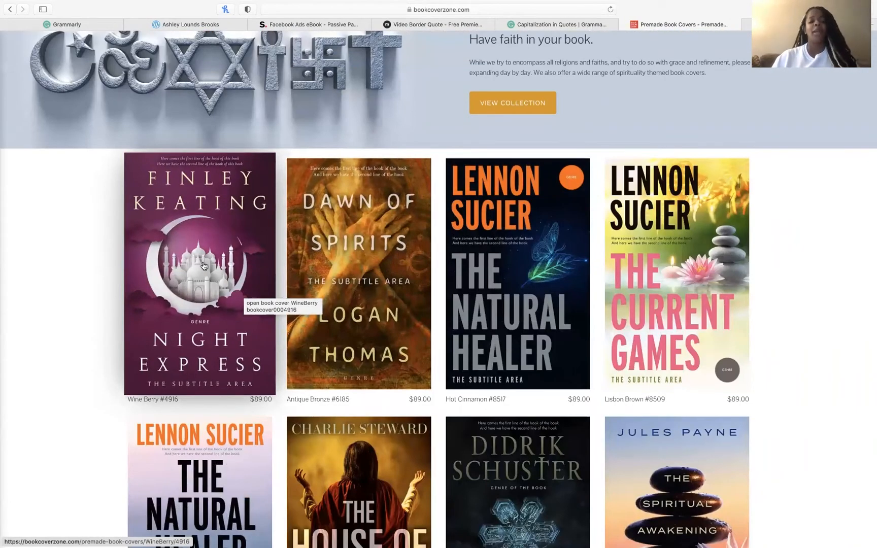
pyautogui.scroll(-15, 201, 296)
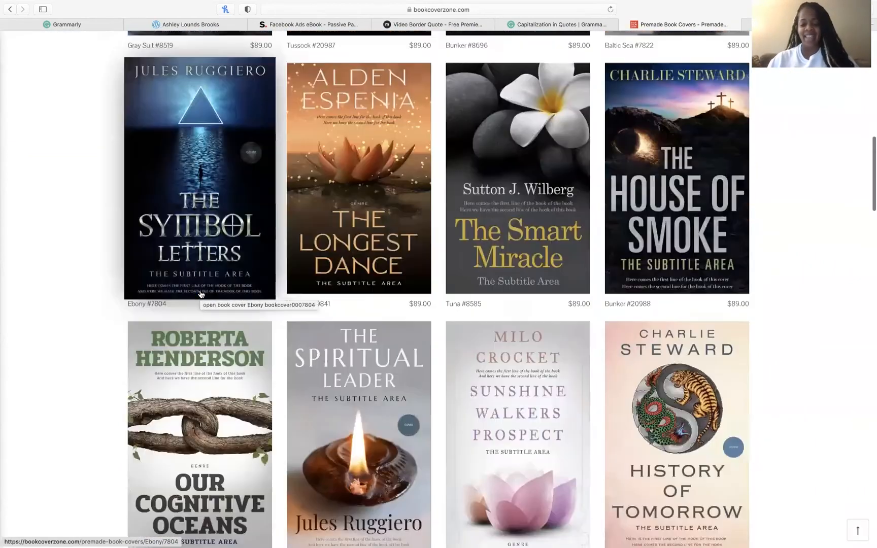
pyautogui.scroll(-10, 201, 294)
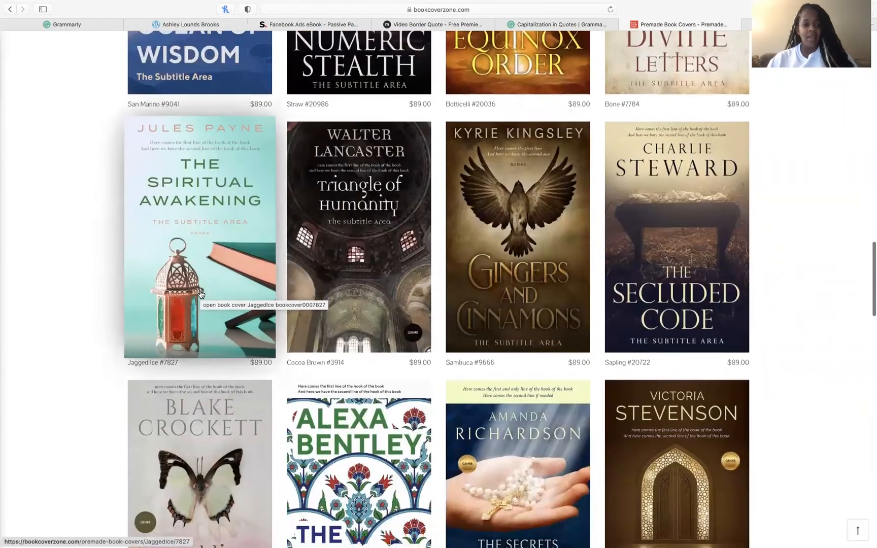
pyautogui.scroll(-10, 201, 295)
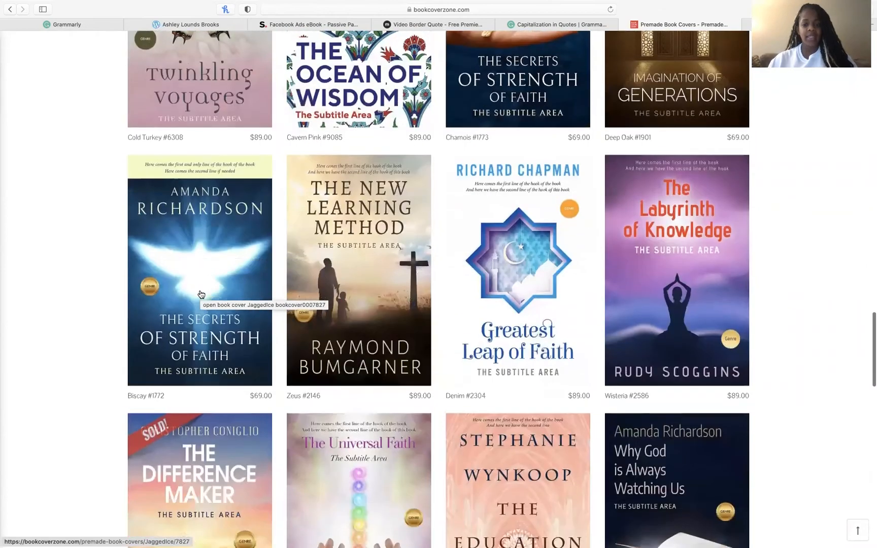
pyautogui.scroll(10, 201, 294)
pyautogui.scroll(20, 201, 295)
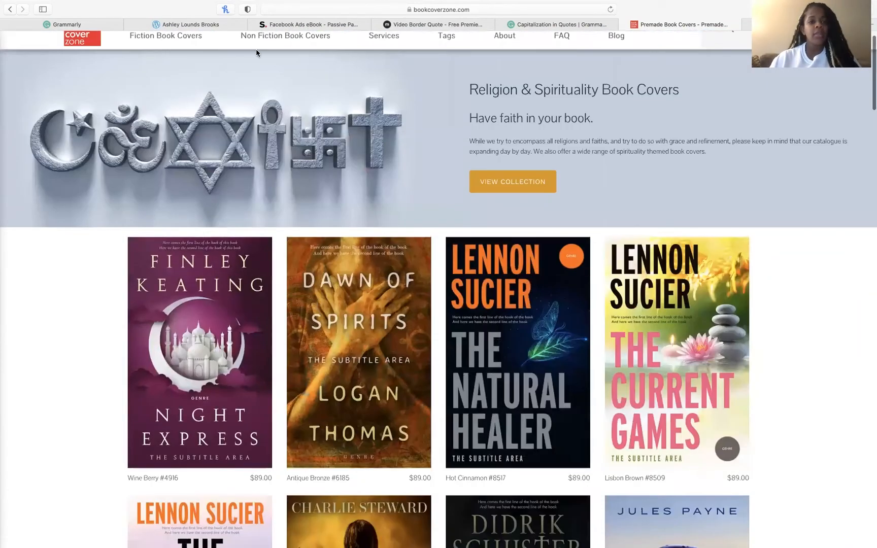
# - Find the Gray #9266 butterfly cover in the non-fiction Self-Improvement & Self-Help category and open it for customization
pyautogui.moveTo(273, 40)
pyautogui.click(195, 130)
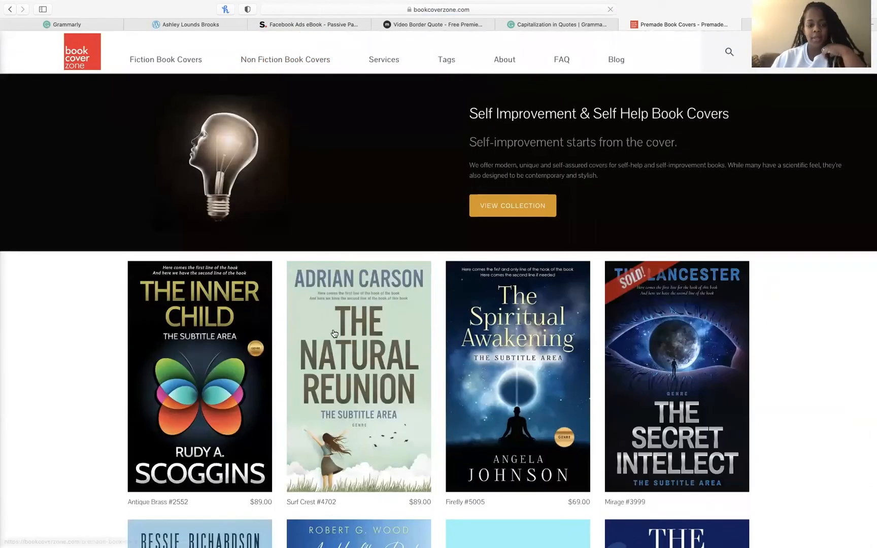
pyautogui.scroll(-10, 334, 333)
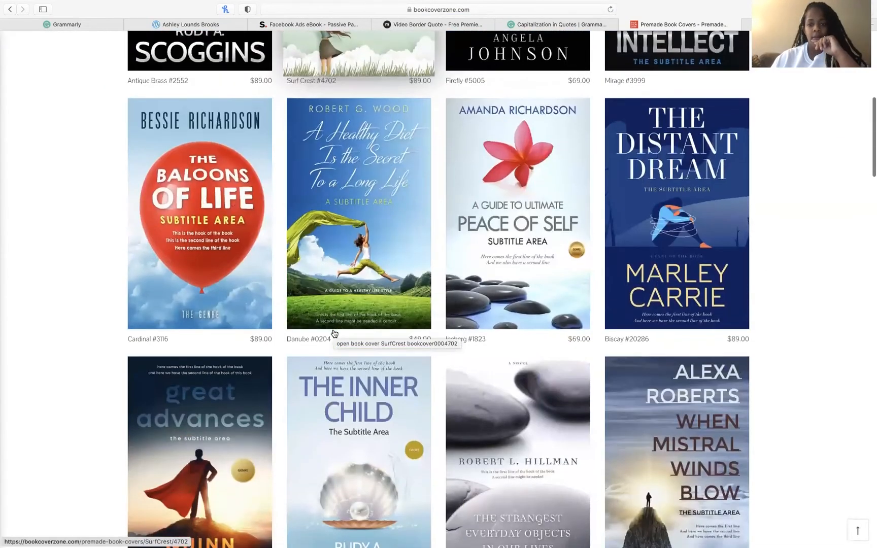
pyautogui.scroll(-9, 334, 333)
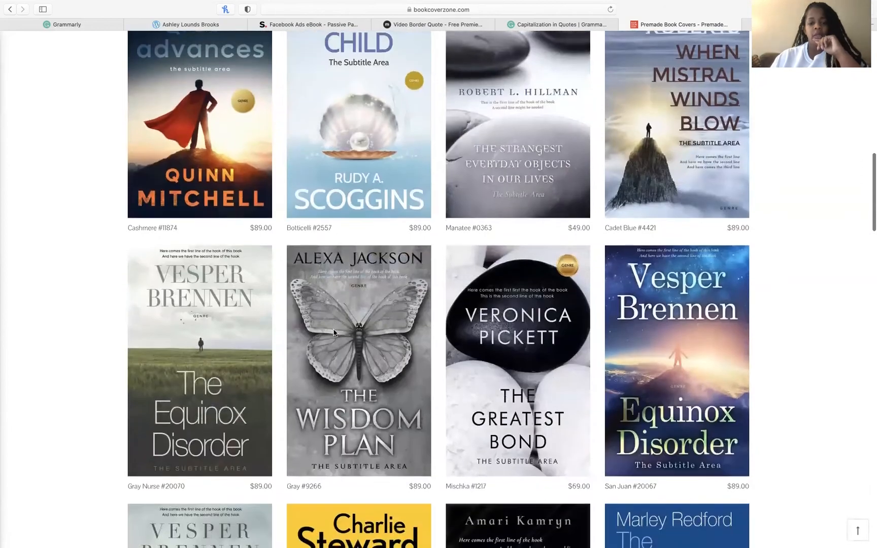
pyautogui.click(334, 334)
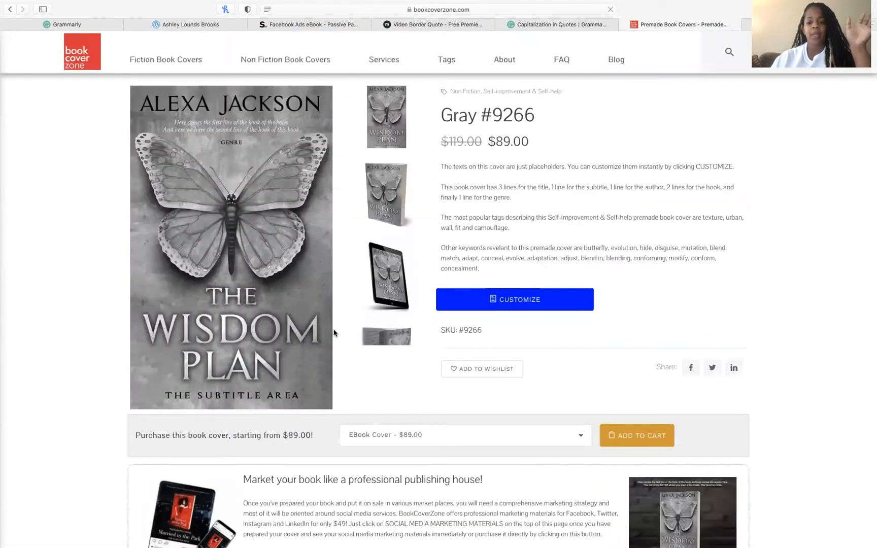
pyautogui.click(512, 300)
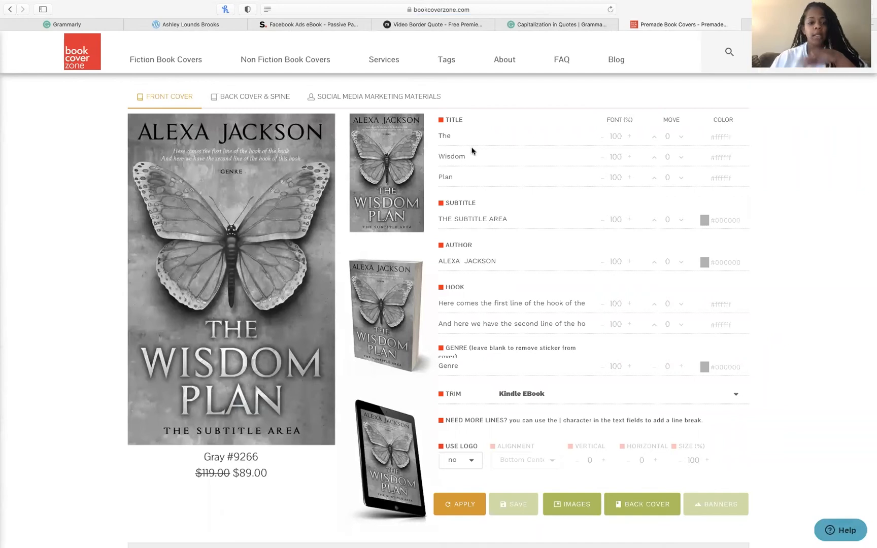
# - Change the second title line to "Spiritual" and the third title line to "guide"
pyautogui.moveTo(465, 156); pyautogui.dragTo(395, 157)
pyautogui.write('Spi')
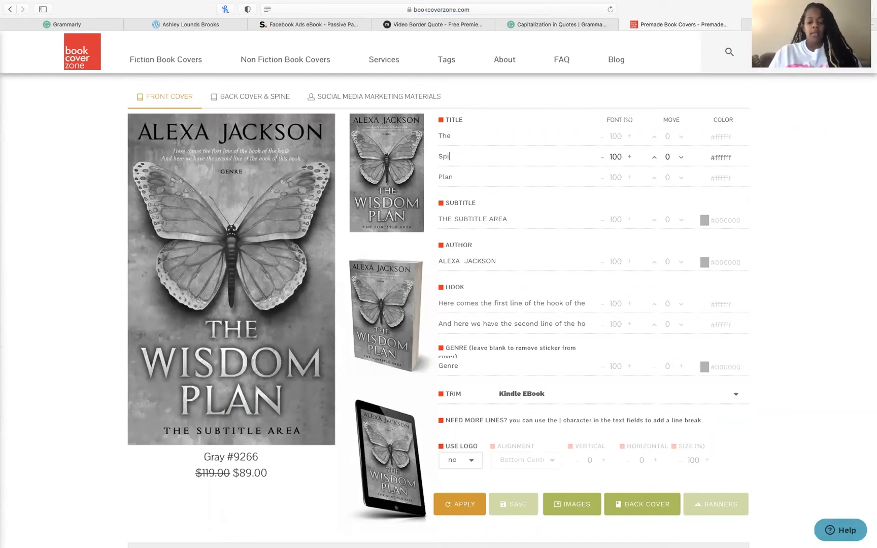
pyautogui.write('ritua')
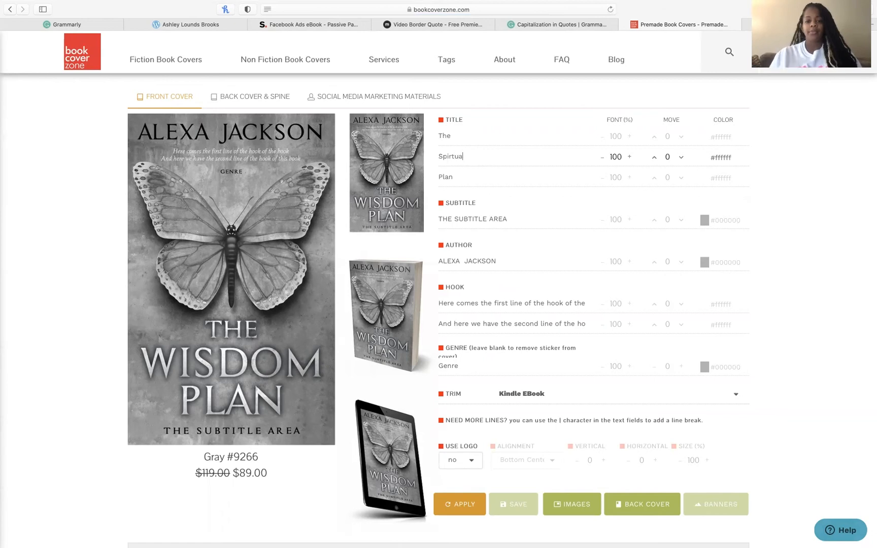
pyautogui.write('l')
pyautogui.click(466, 177)
pyautogui.moveTo(465, 176); pyautogui.dragTo(404, 178)
pyautogui.write('guide')
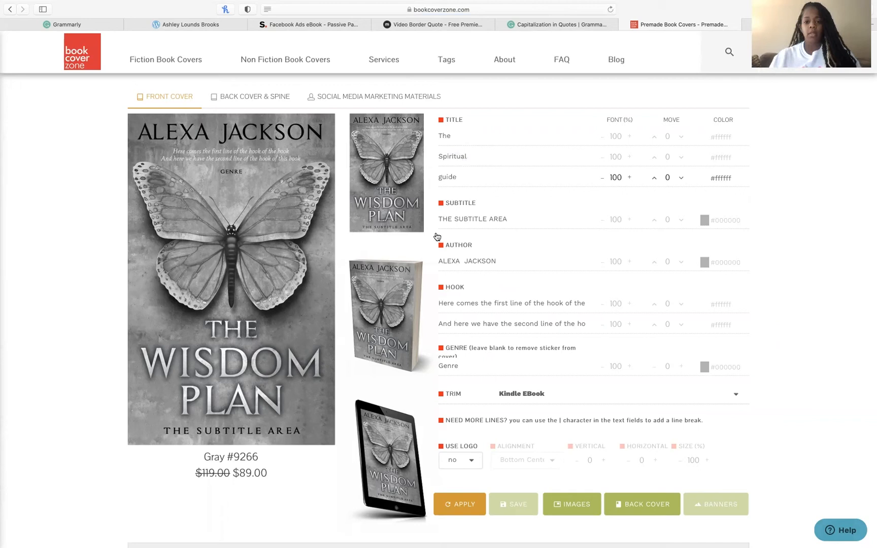
# - Replace the placeholder subtitle of the cover with "Let's See"
pyautogui.moveTo(521, 219); pyautogui.dragTo(425, 224)
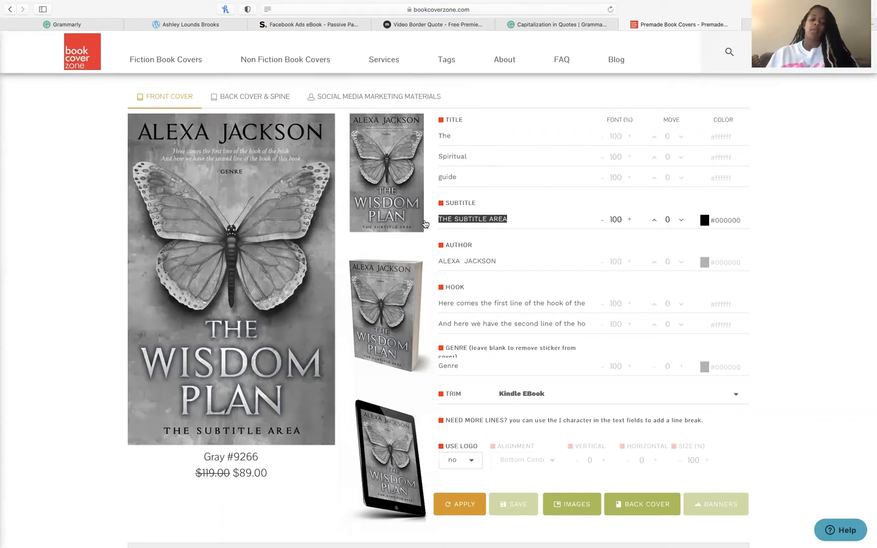
pyautogui.write("Let's See")
pyautogui.click(461, 302)
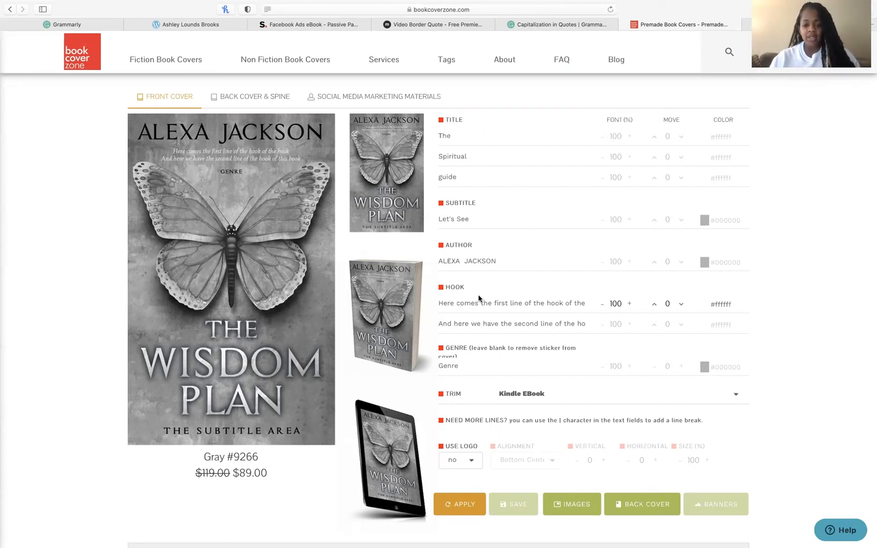
# - Clear the genre text so the cover carries no genre label
pyautogui.scroll(-2, 492, 361)
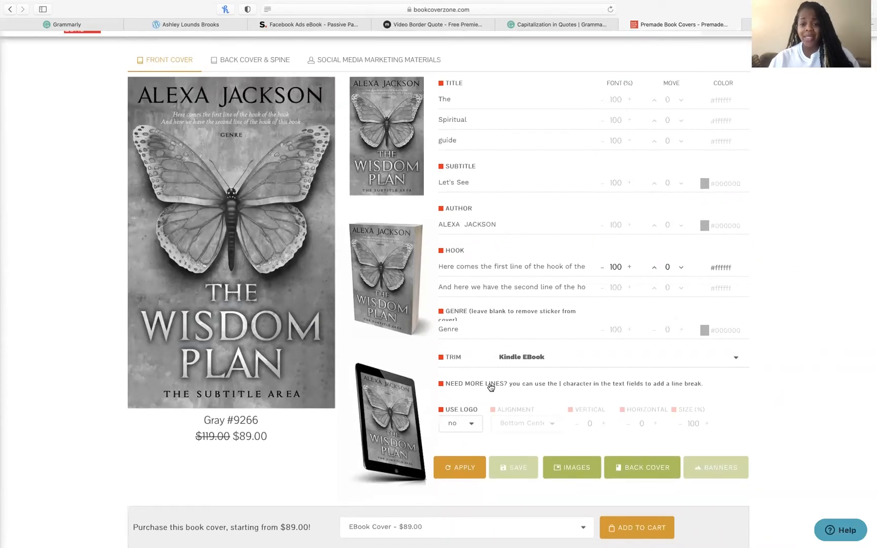
pyautogui.scroll(2, 467, 330)
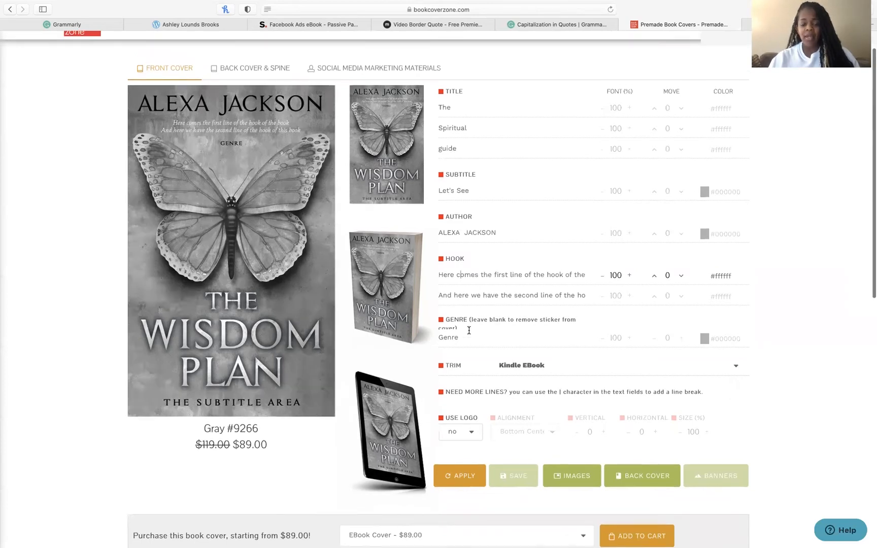
pyautogui.moveTo(464, 361); pyautogui.dragTo(435, 360)
pyautogui.press('BackSpace')
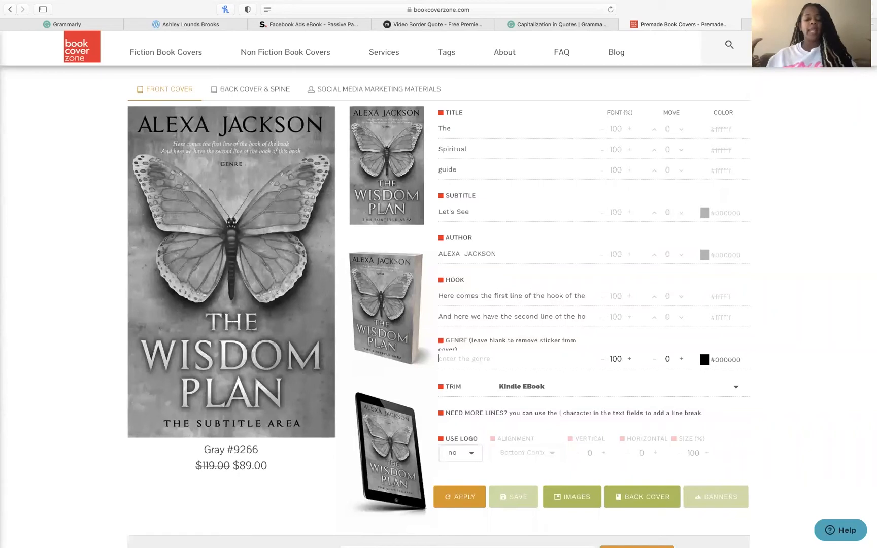
# - Check the trim size options, keep Kindle EBook, and set the cover's logo usage to yes
pyautogui.click(734, 388)
pyautogui.click(801, 357)
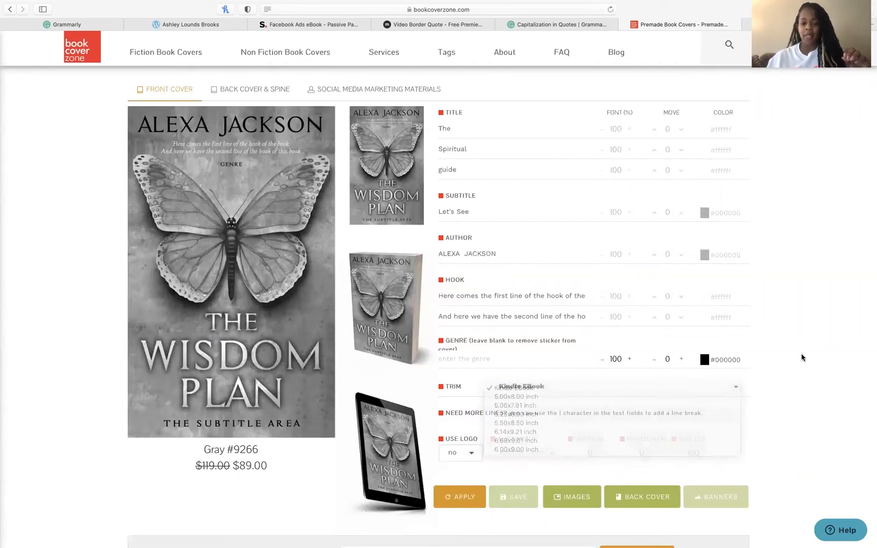
pyautogui.click(453, 455)
pyautogui.click(468, 447)
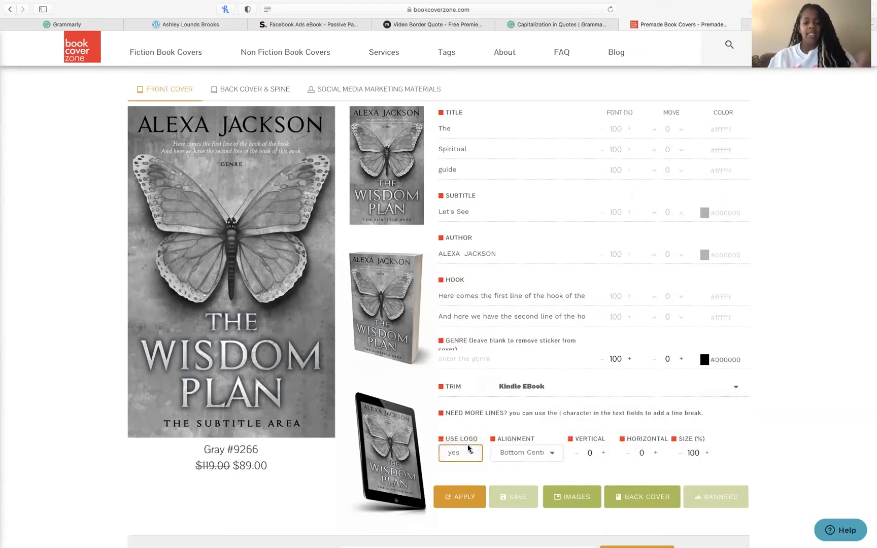
# - Check the logo alignment options, keep Bottom Center, and apply the customizations to the cover
pyautogui.click(551, 453)
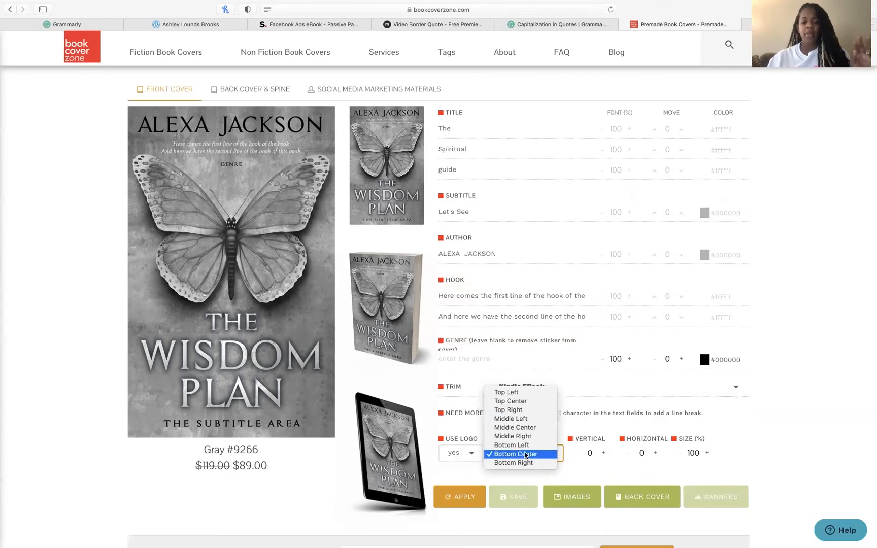
pyautogui.click(333, 474)
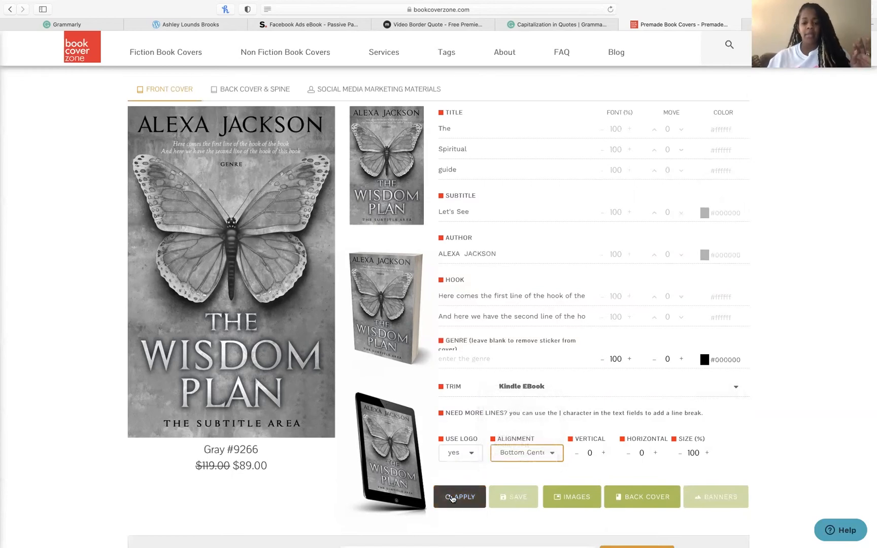
pyautogui.click(452, 499)
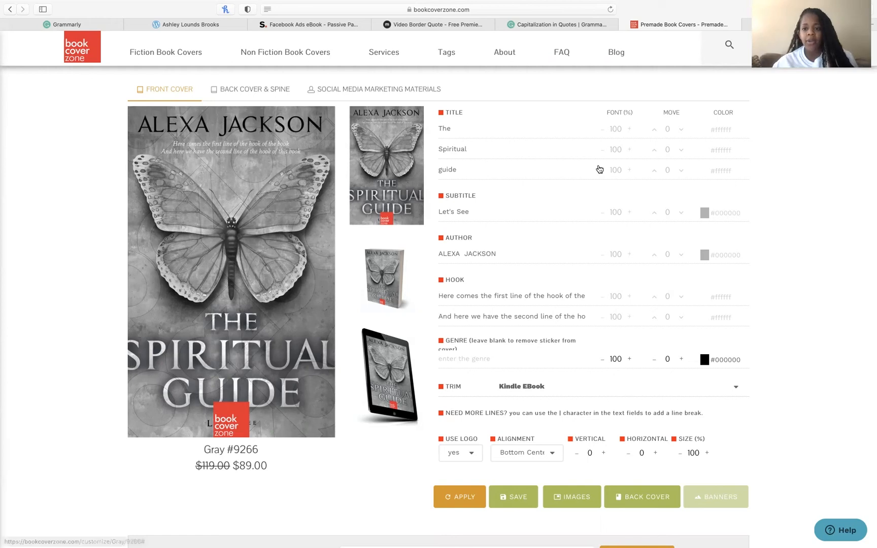
# - Reduce the font size of the "Spiritual" title line to 80%
pyautogui.click(601, 151)
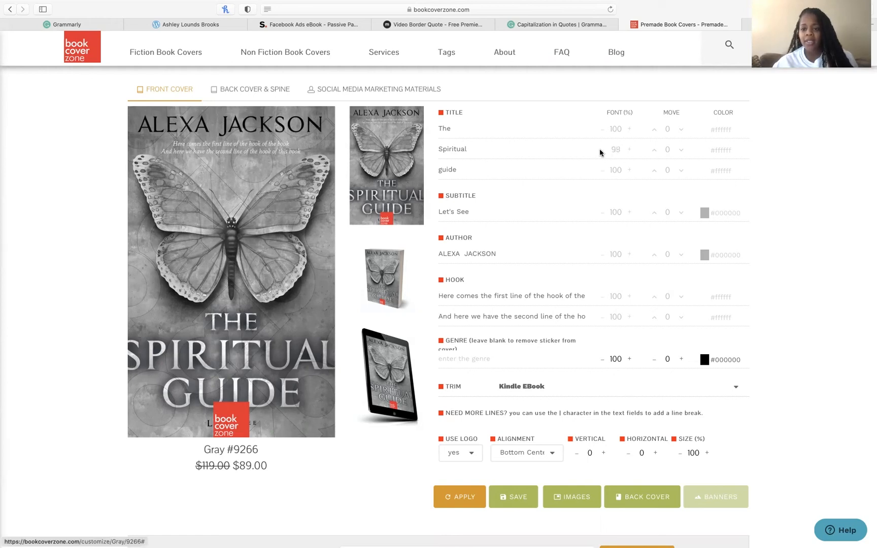
pyautogui.click(601, 151)
pyautogui.click(601, 150)
pyautogui.click(601, 150)
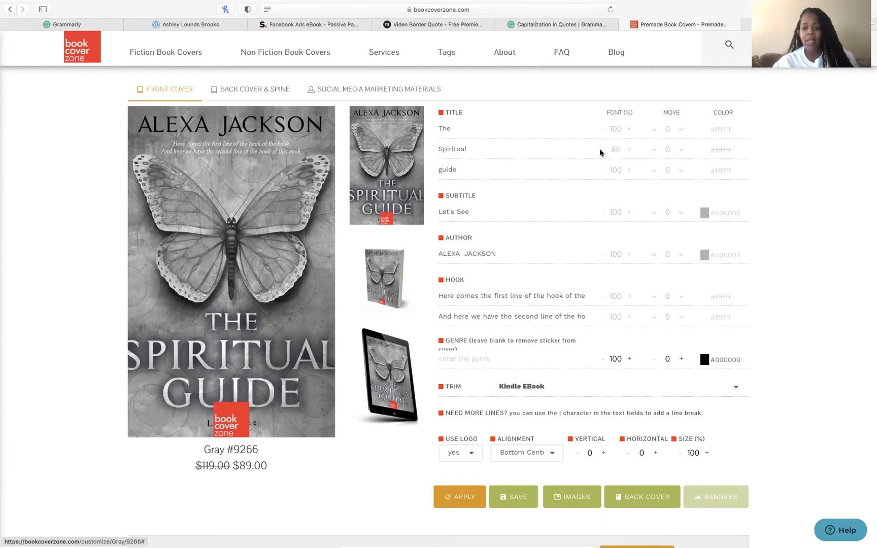
pyautogui.click(600, 150)
pyautogui.click(601, 151)
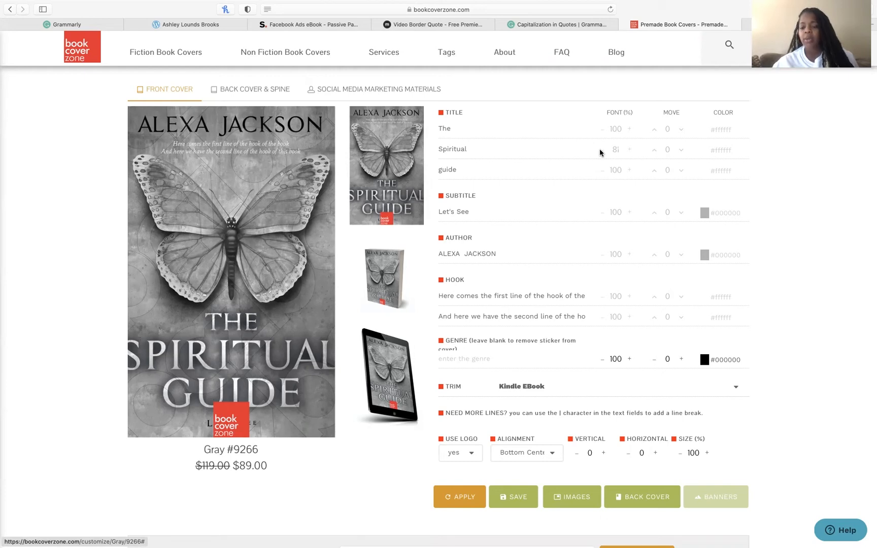
pyautogui.doubleClick(618, 150)
pyautogui.write('80')
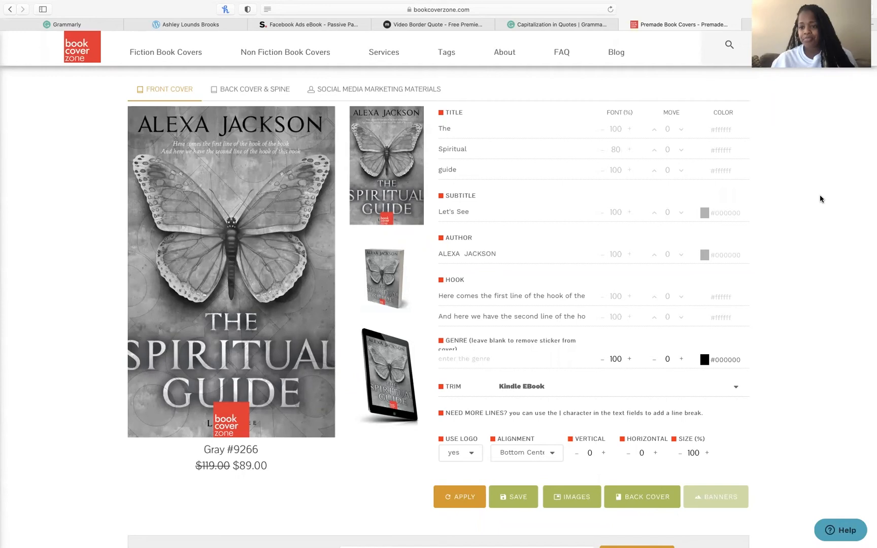
# - Clear the color code of the "Spiritual" title line and enter "#aN" in its place
pyautogui.click(734, 151)
pyautogui.press('BackSpace')
pyautogui.press('BackSpace')
pyautogui.press('BackSpace')
pyautogui.press('BackSpace')
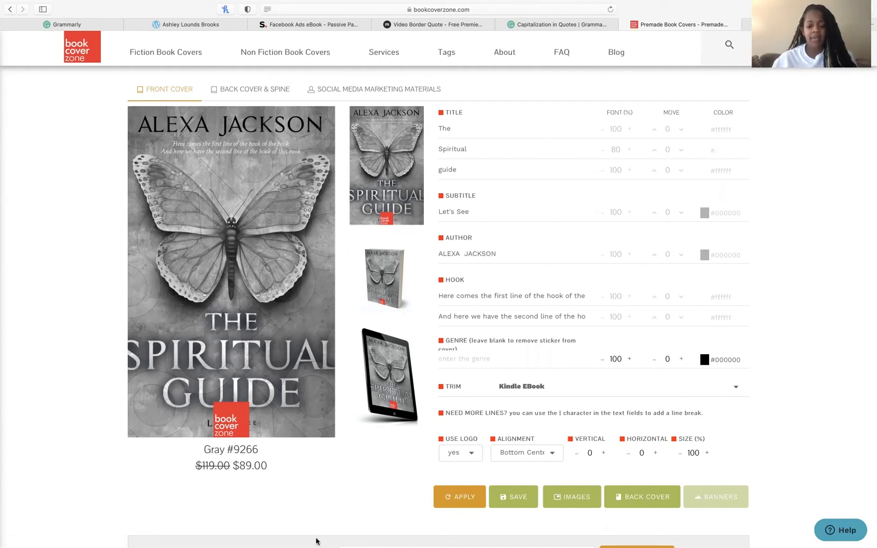
pyautogui.click(284, 538)
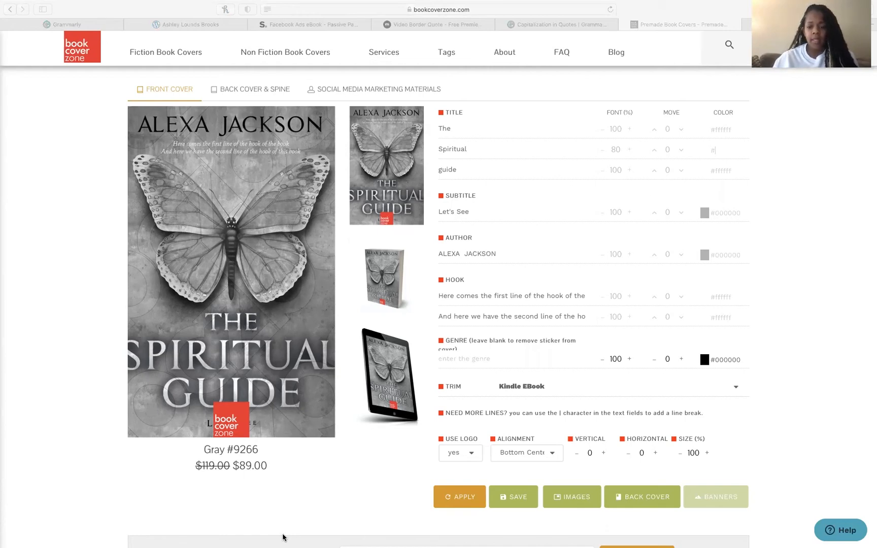
pyautogui.click(539, 533)
pyautogui.write('aN')
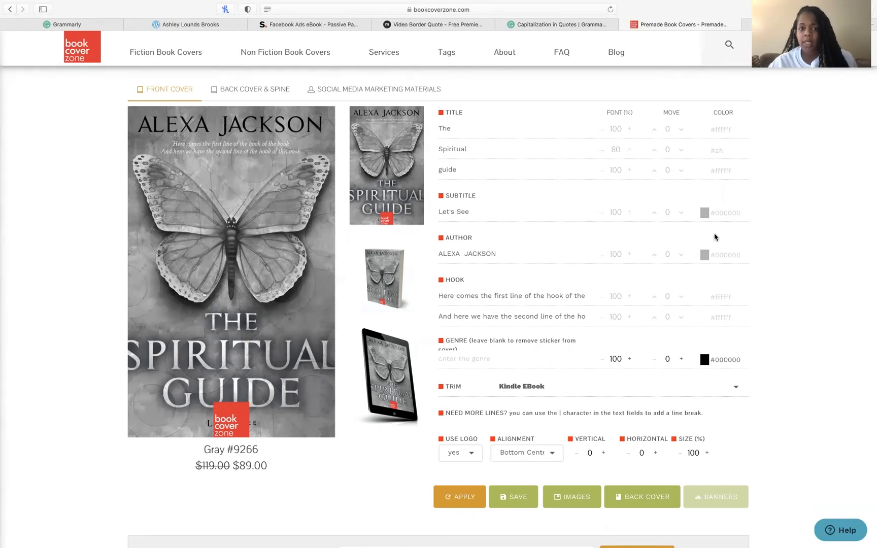
# - Replace the color code of the "The" title line with #e0a159
pyautogui.click(726, 131)
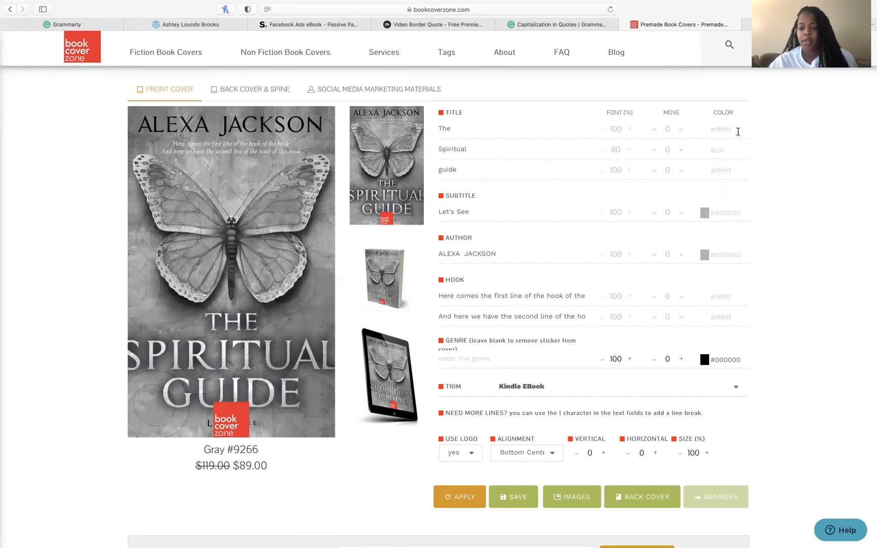
pyautogui.press('BackSpace')
pyautogui.press('BackSpace')
pyautogui.press('BackSpace')
pyautogui.press('BackSpace')
pyautogui.press('BackSpace')
pyautogui.press('BackSpace')
pyautogui.press('BackSpace')
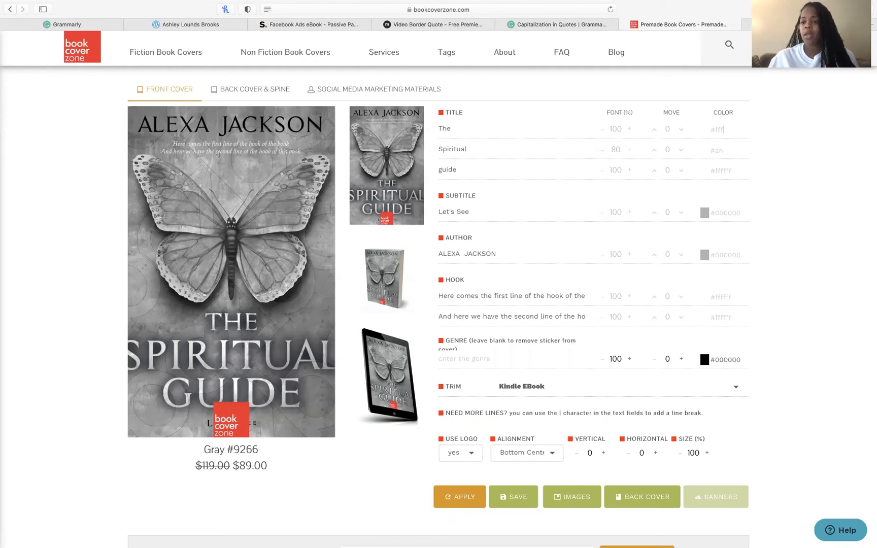
# - Set the color of the "guide" title line and of the subtitle to #e0a159
pyautogui.click(745, 171)
pyautogui.press('BackSpace')
pyautogui.press('BackSpace')
pyautogui.press('BackSpace')
pyautogui.press('BackSpace')
pyautogui.press('BackSpace')
pyautogui.press('BackSpace')
pyautogui.press('BackSpace')
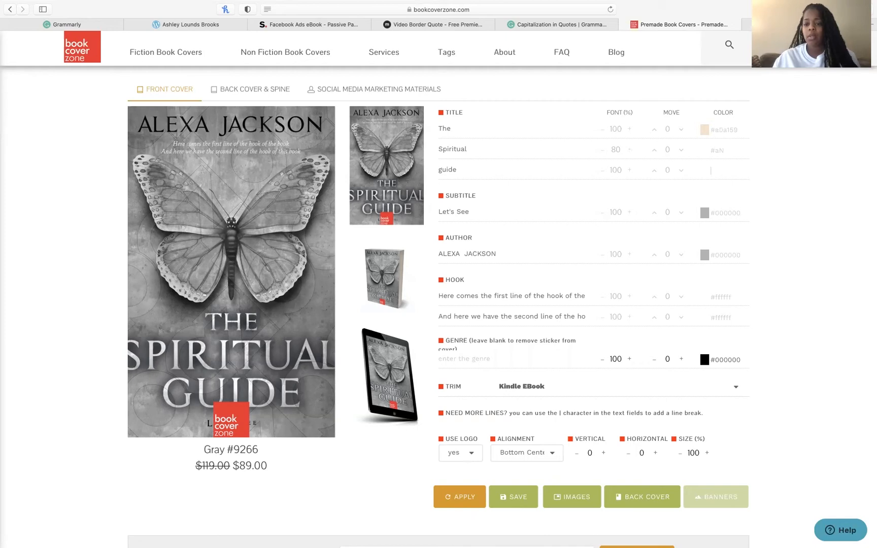
pyautogui.write('#a0a159')
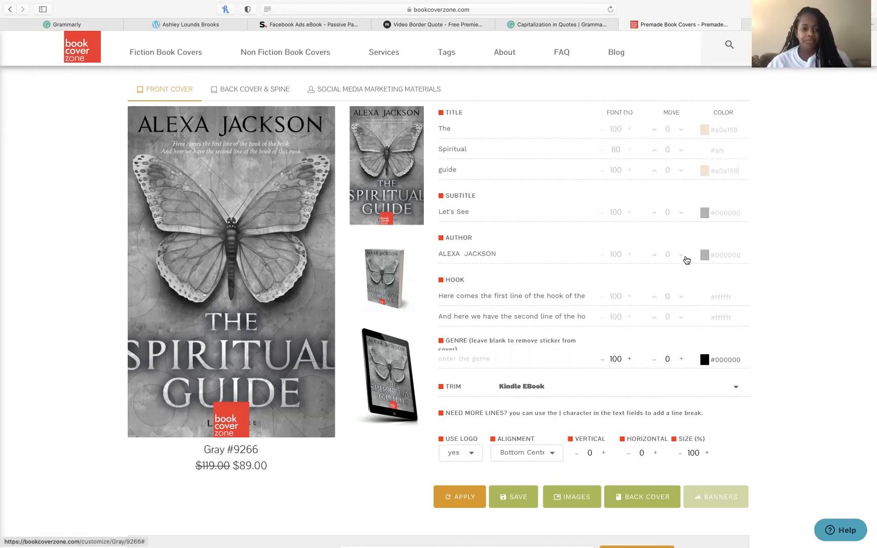
pyautogui.moveTo(745, 212); pyautogui.dragTo(660, 210)
pyautogui.write('#a0a159')
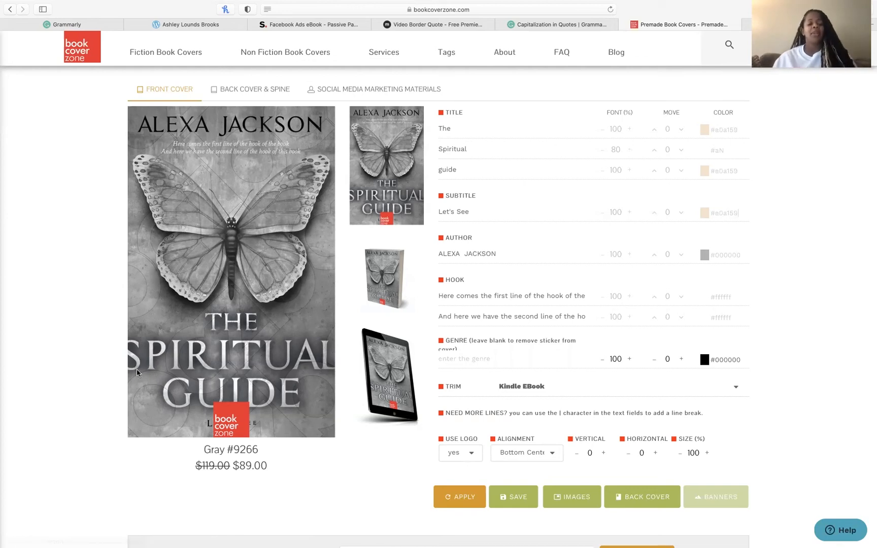
# - Try the cover's logo usage as no and yes, leaving it set to no
pyautogui.click(474, 454)
pyautogui.click(468, 463)
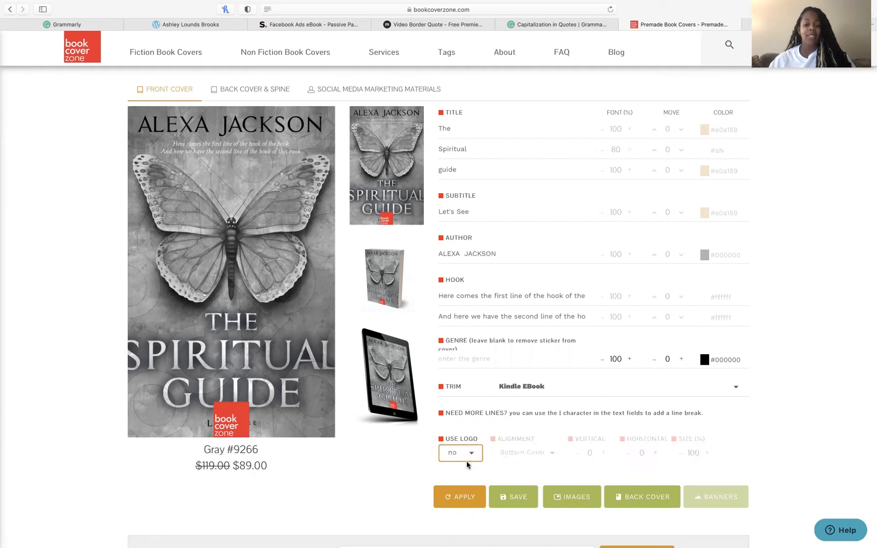
pyautogui.click(469, 453)
pyautogui.click(448, 446)
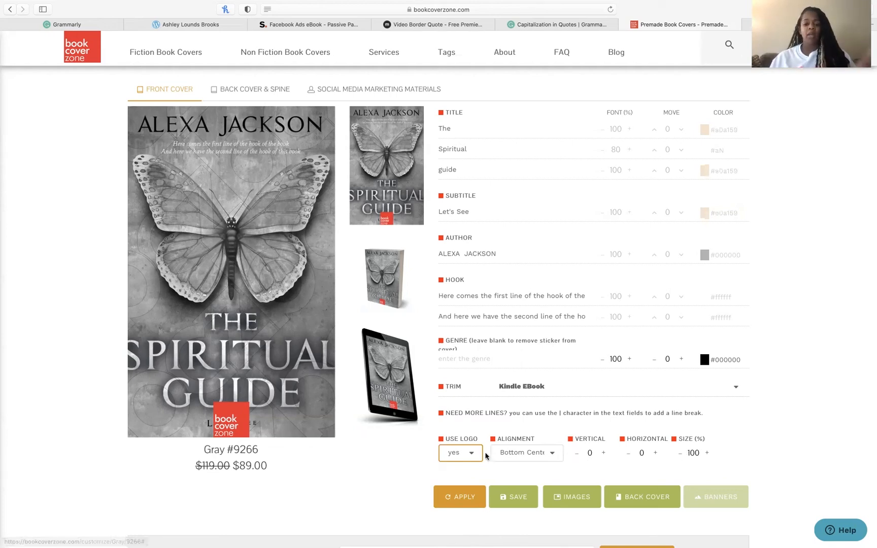
pyautogui.click(470, 454)
pyautogui.click(467, 463)
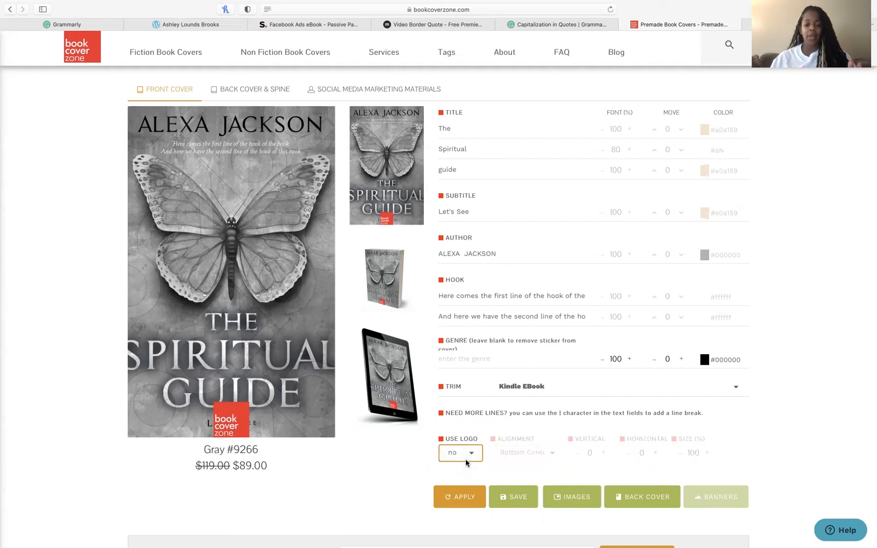
# - Set the cover's trim size to 6.00x9.00 inch and apply the changes
pyautogui.click(734, 389)
pyautogui.click(694, 450)
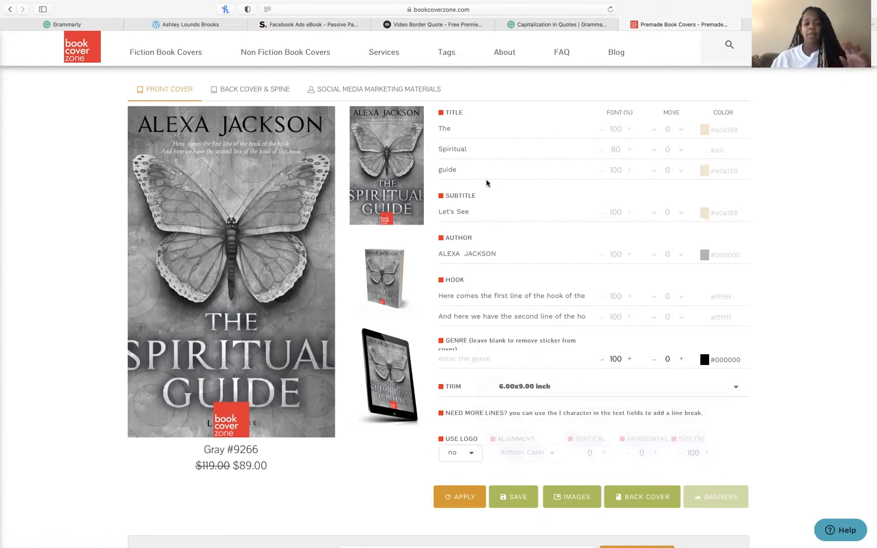
pyautogui.scroll(-3, 485, 175)
pyautogui.scroll(3, 485, 175)
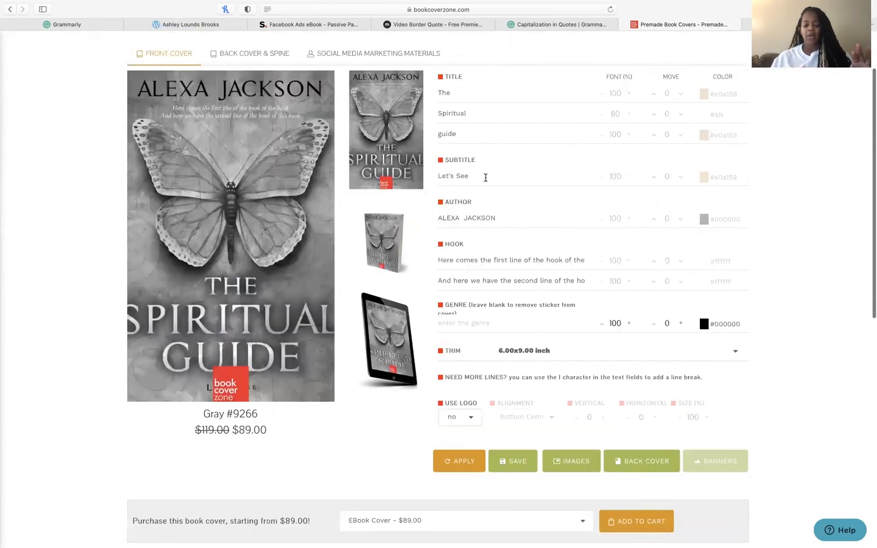
pyautogui.click(462, 494)
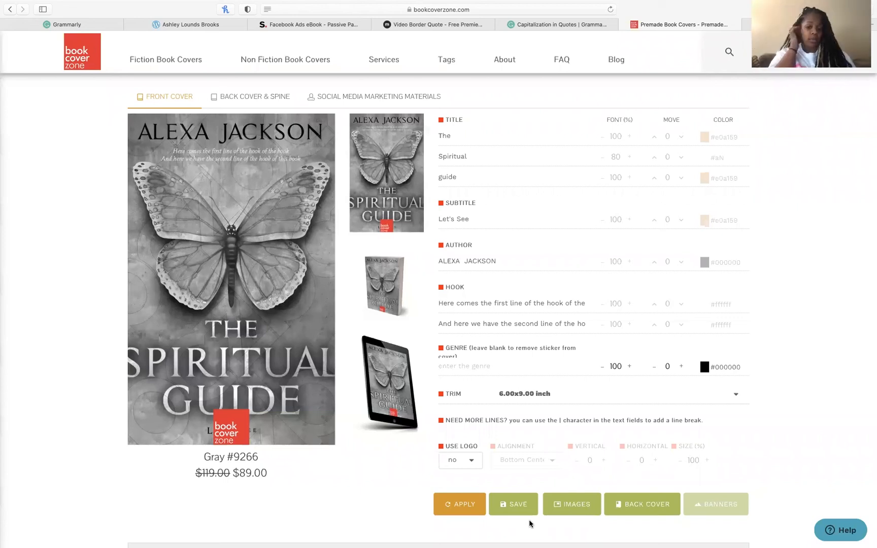
# - Review the purchase packages for the cover, keep EBook Cover, and save the customized cover
pyautogui.scroll(-5, 529, 524)
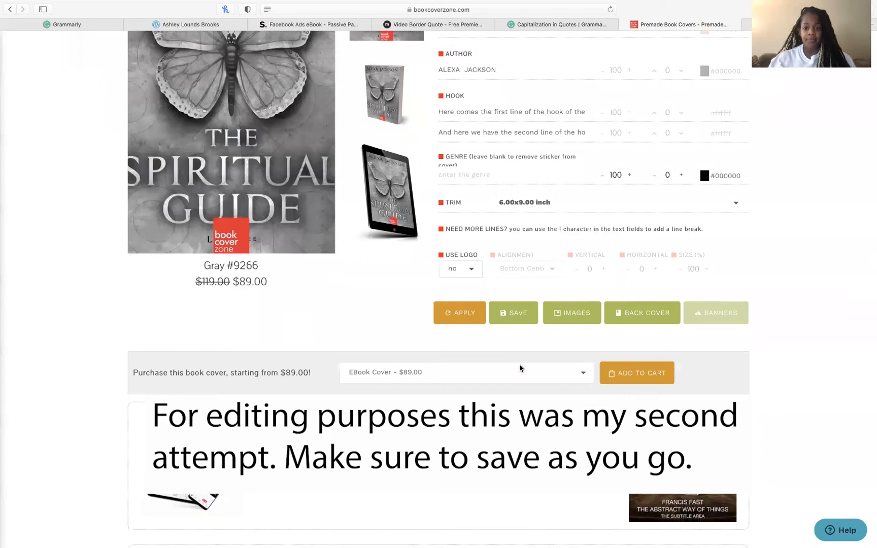
pyautogui.click(582, 374)
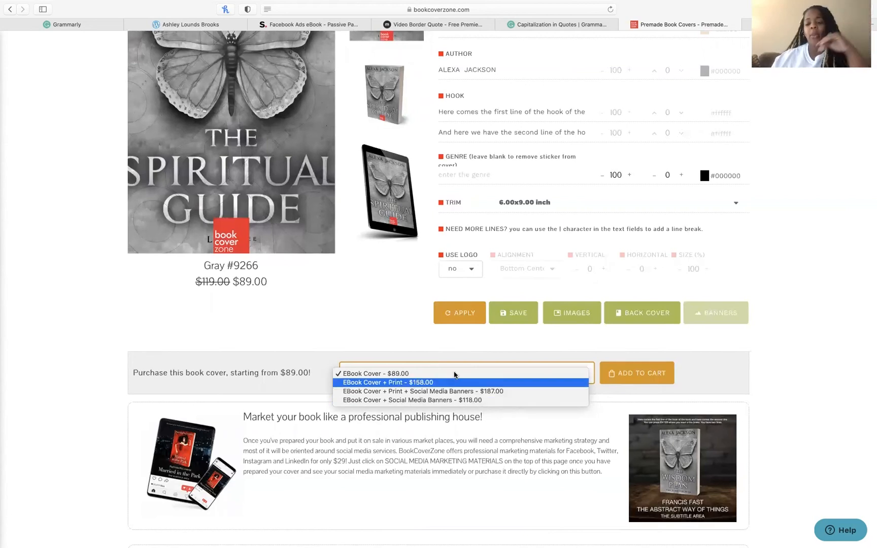
pyautogui.click(379, 340)
pyautogui.click(522, 318)
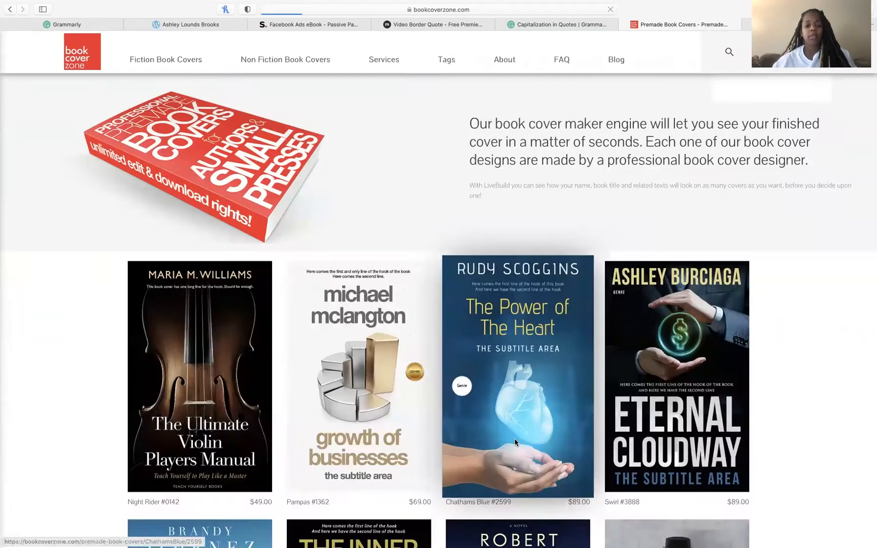
# - Open the Chathams Blue #2599 cover for customization and try to open its back cover and spine
pyautogui.click(514, 442)
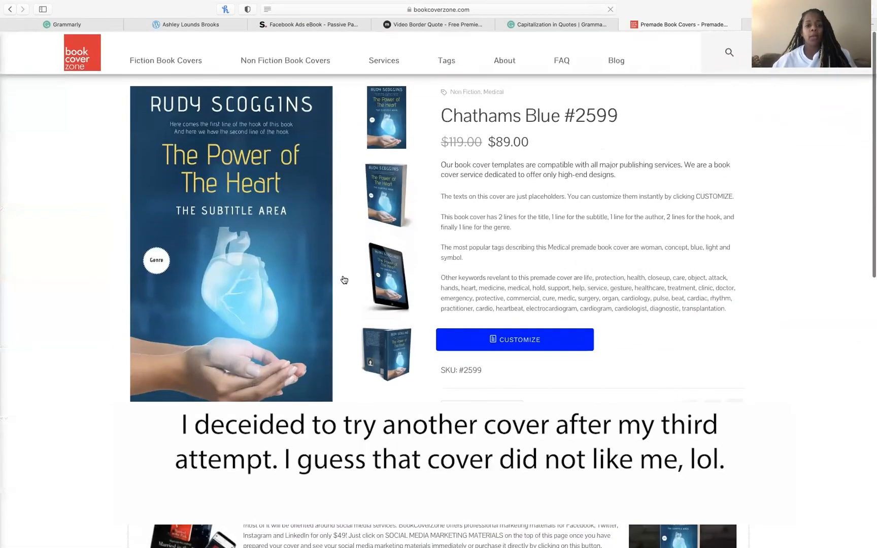
pyautogui.click(516, 340)
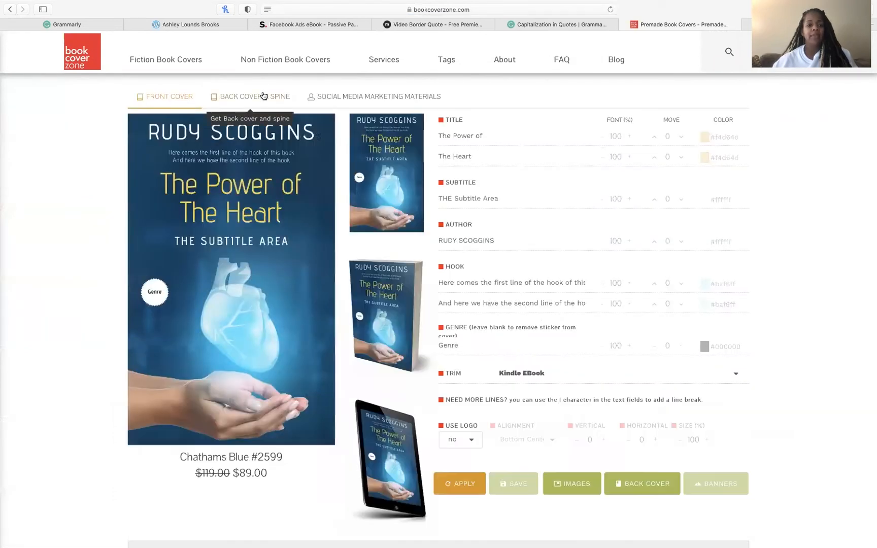
pyautogui.click(264, 99)
pyautogui.click(523, 338)
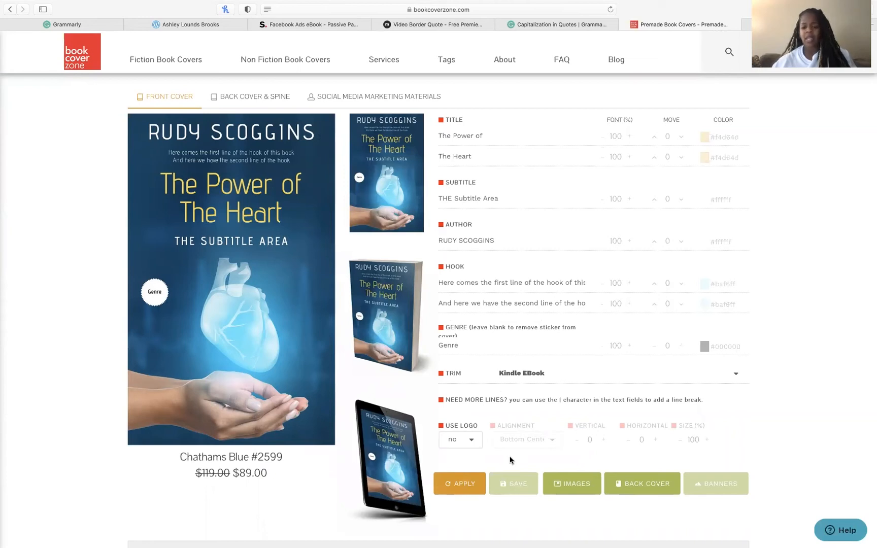
# - Clear the cover's genre and subtitle texts and apply a 6.00x9.00 inch trim size
pyautogui.click(478, 341)
pyautogui.press('BackSpace')
pyautogui.press('BackSpace')
pyautogui.press('BackSpace')
pyautogui.press('BackSpace')
pyautogui.press('BackSpace')
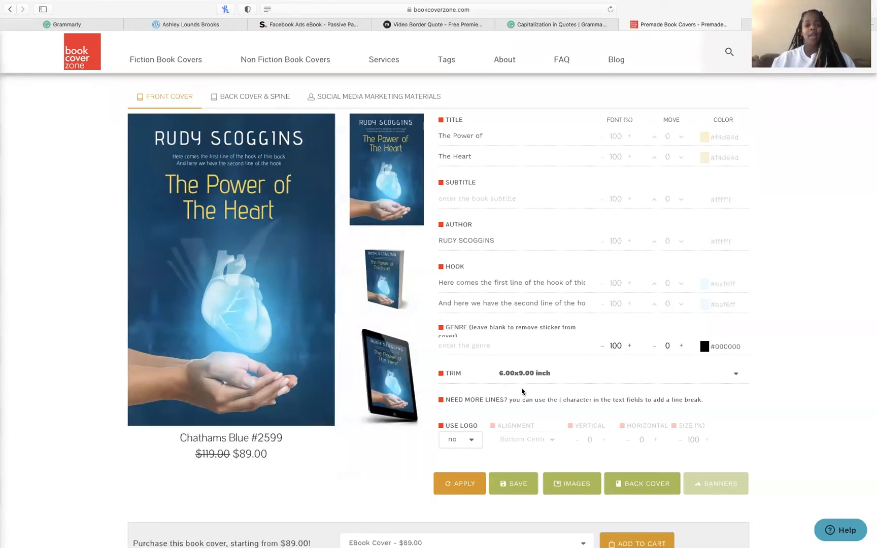
# - Save the current cover render and open the back cover and spine editor
pyautogui.click(513, 483)
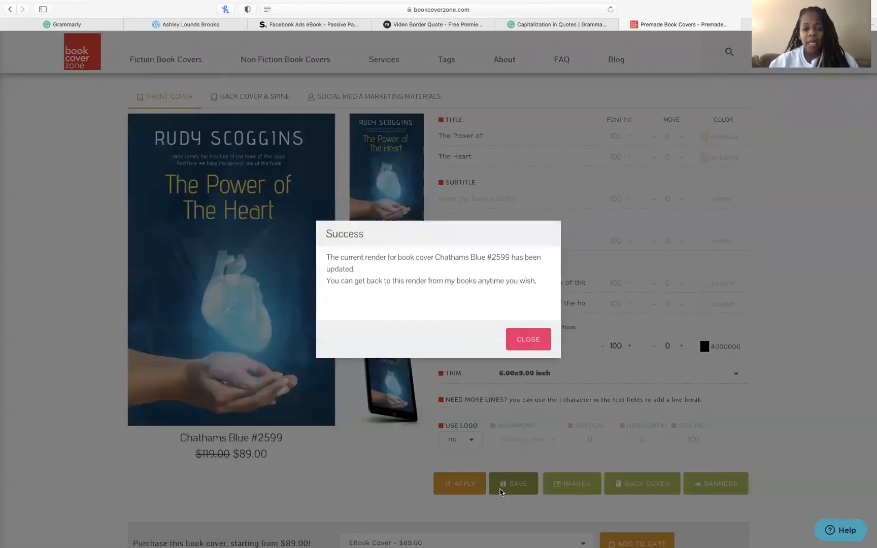
pyautogui.click(533, 342)
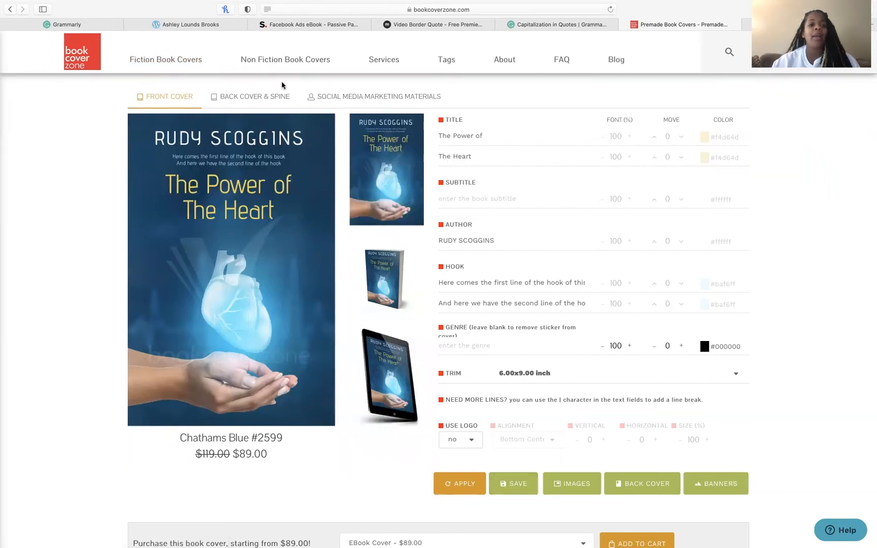
pyautogui.click(279, 99)
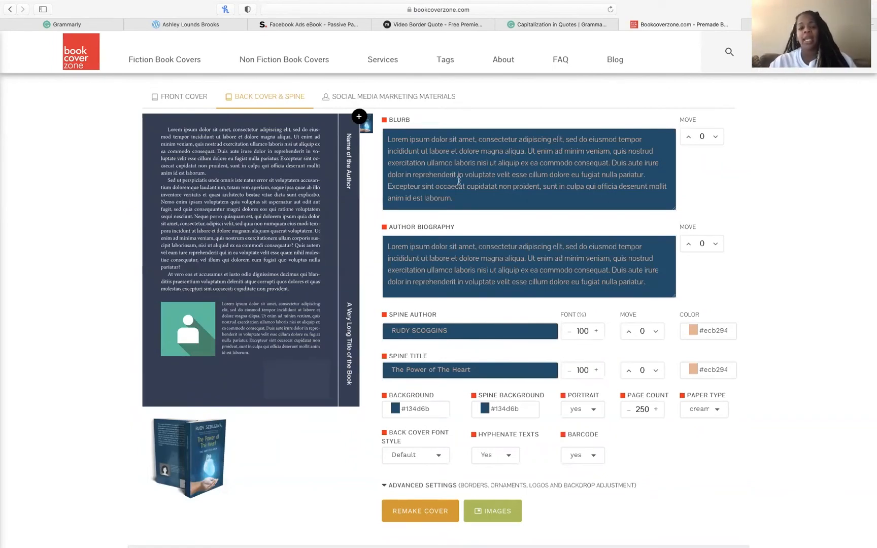
# - Adjust the position of the back cover blurb to a move value of 0.10
pyautogui.click(717, 138)
pyautogui.click(717, 138)
pyautogui.click(689, 138)
pyautogui.click(690, 138)
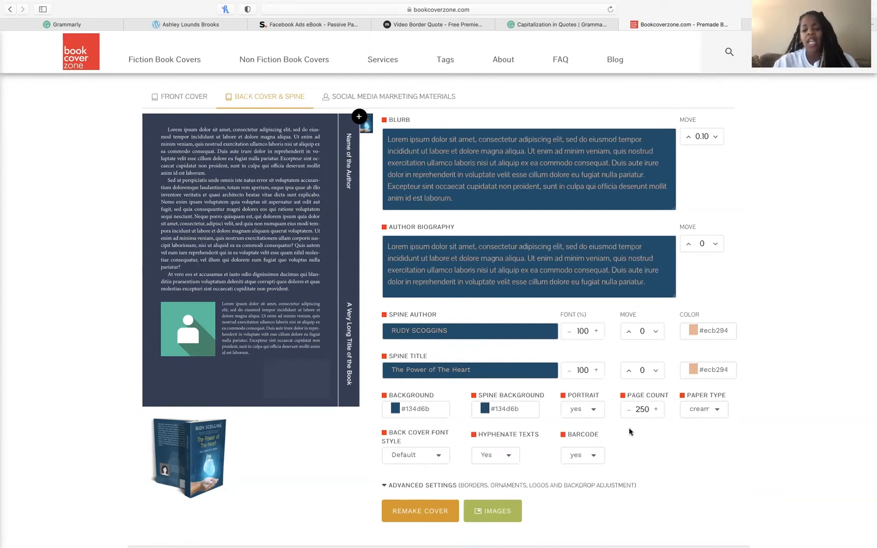
# - Set the back cover's portrait option to no
pyautogui.click(595, 410)
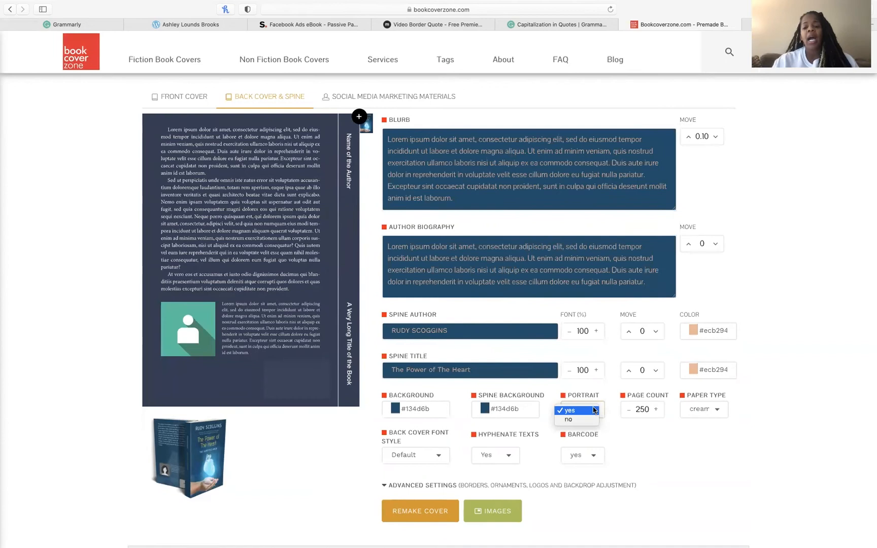
pyautogui.click(589, 422)
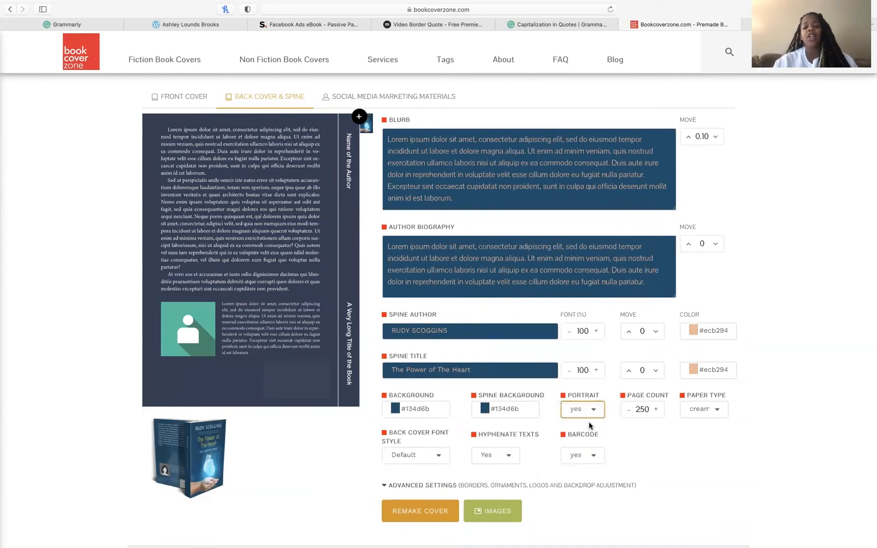
pyautogui.click(592, 413)
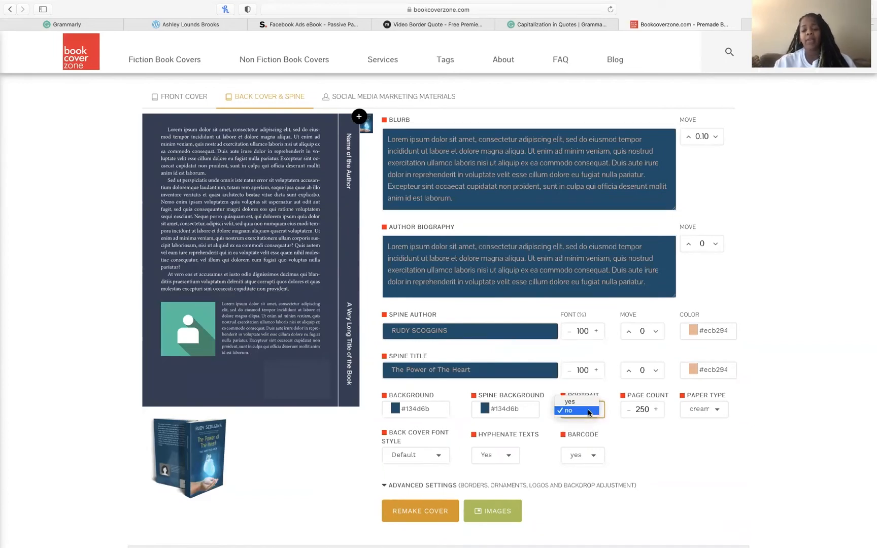
pyautogui.click(592, 415)
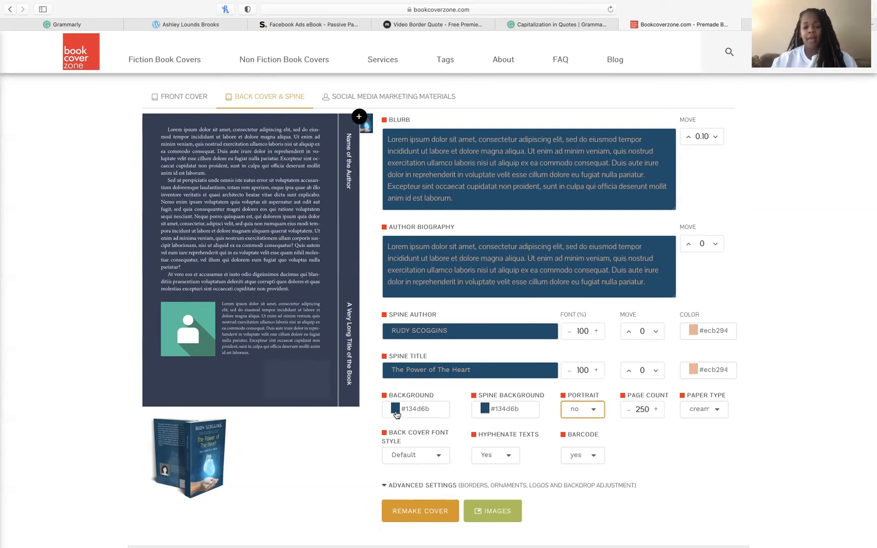
# - Try #e0a159 as the back cover background color, and restore it by copying the spine background's 134d6b value
pyautogui.moveTo(440, 409); pyautogui.dragTo(396, 405)
pyautogui.write('#e0a159')
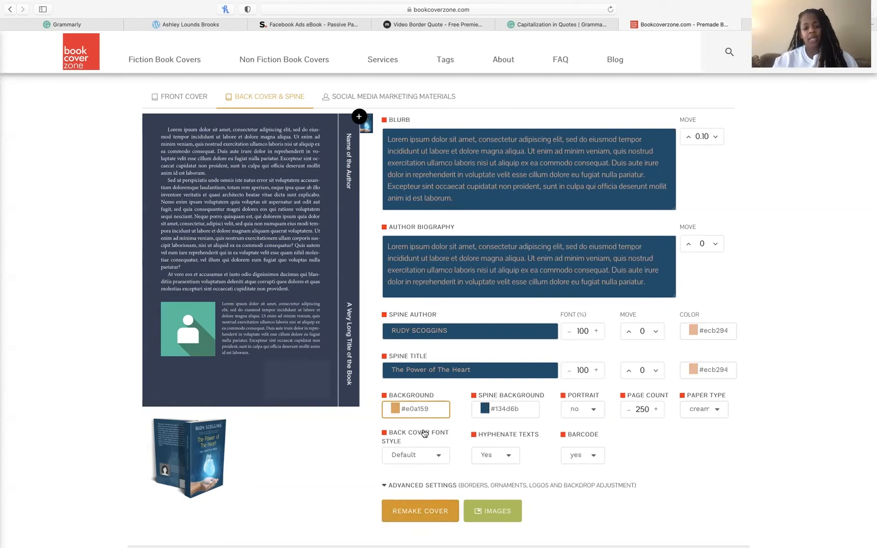
pyautogui.click(504, 411)
pyautogui.doubleClick(488, 408)
pyautogui.hotkey('ctrl', 'c')
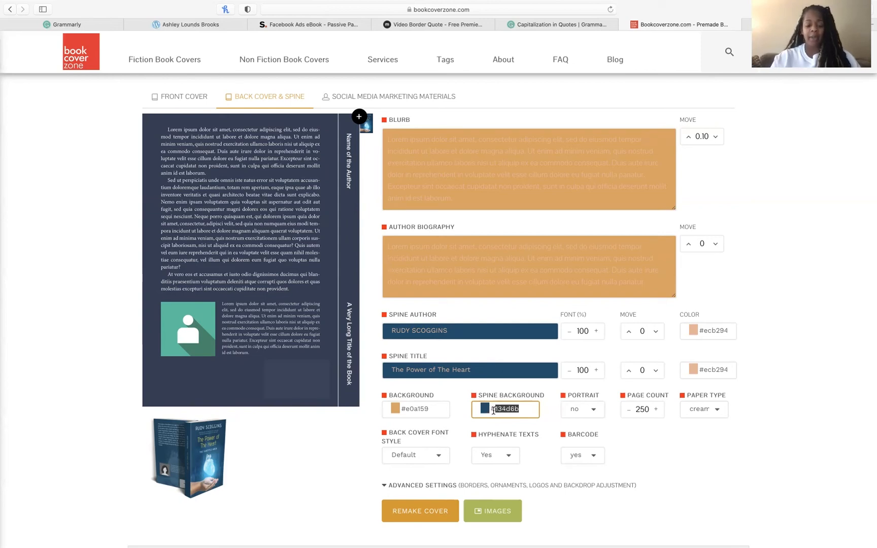
pyautogui.click(405, 412)
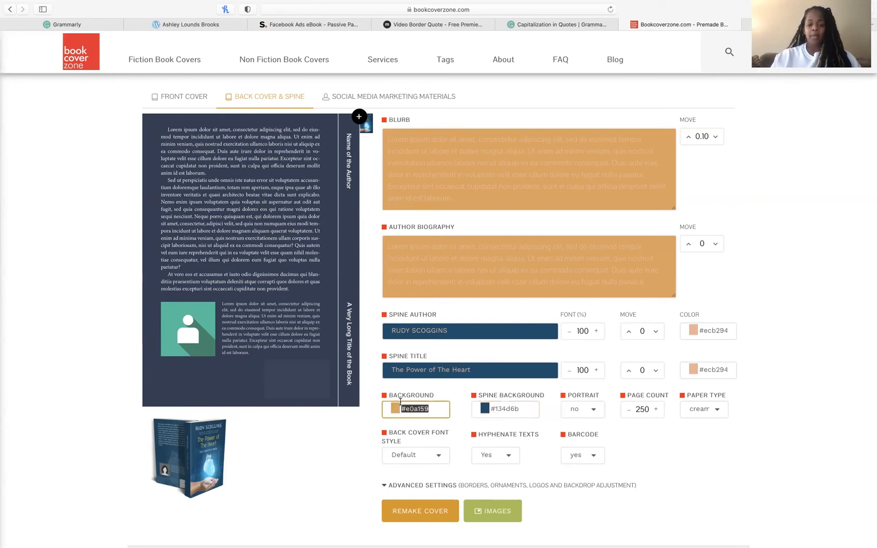
pyautogui.hotkey('ctrl', 'v')
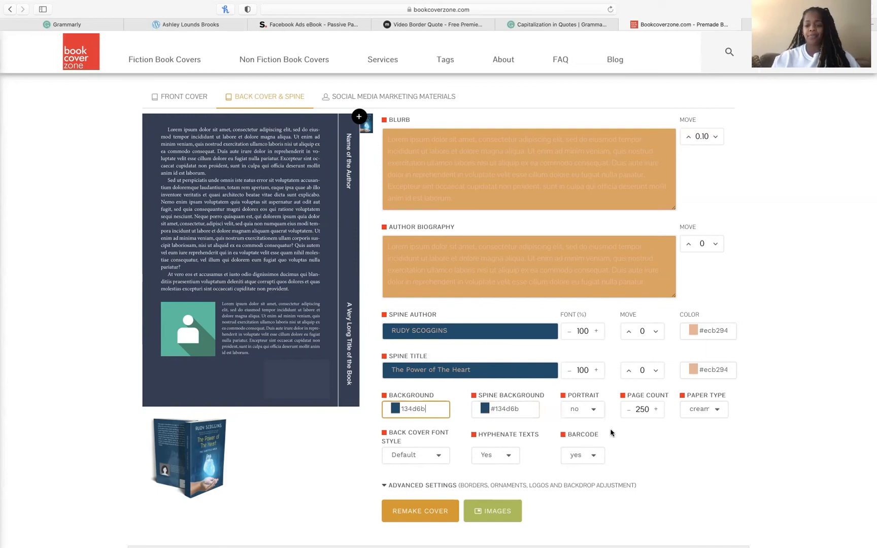
# - Set the book's page count to 112
pyautogui.click(650, 411)
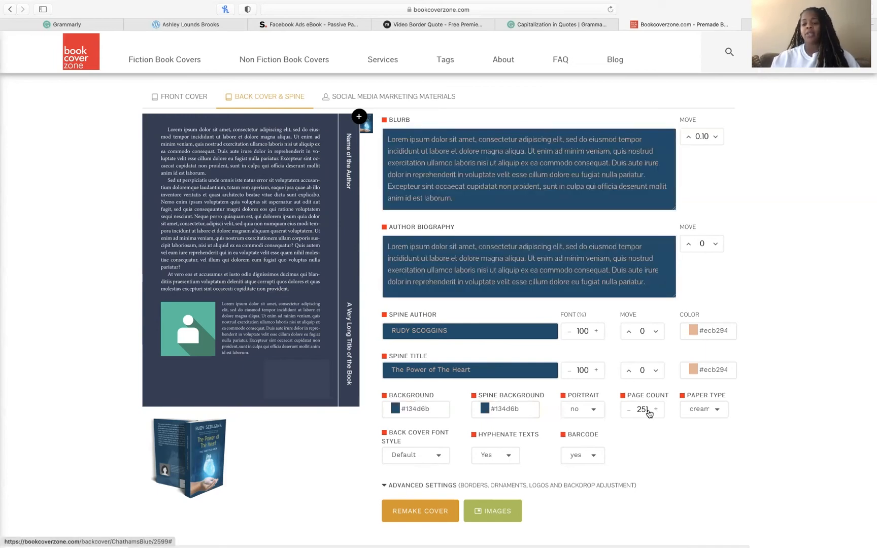
pyautogui.click(642, 410)
pyautogui.press('BackSpace')
pyautogui.press('Right')
pyautogui.press('Right')
pyautogui.press('BackSpace')
pyautogui.press('BackSpace')
pyautogui.write('112')
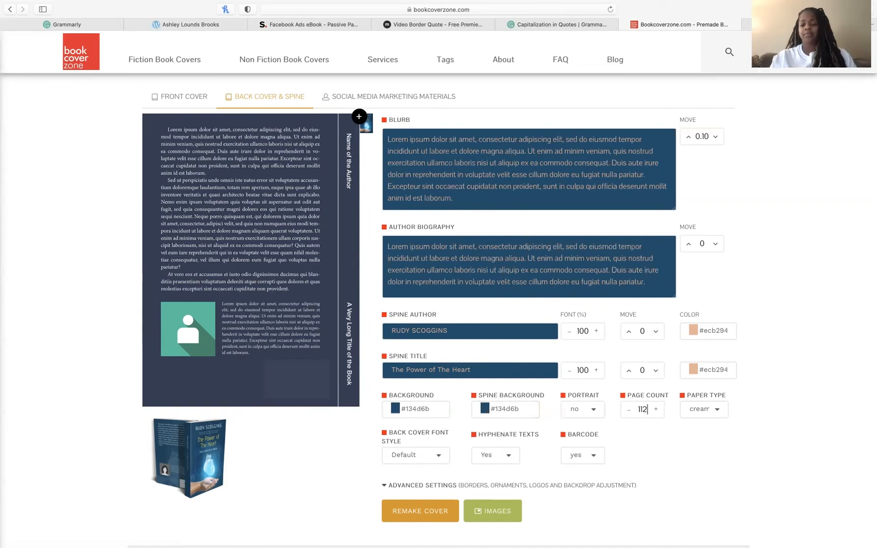
# - Review the available choices for paper type, back cover font style and text hyphenation
pyautogui.click(720, 415)
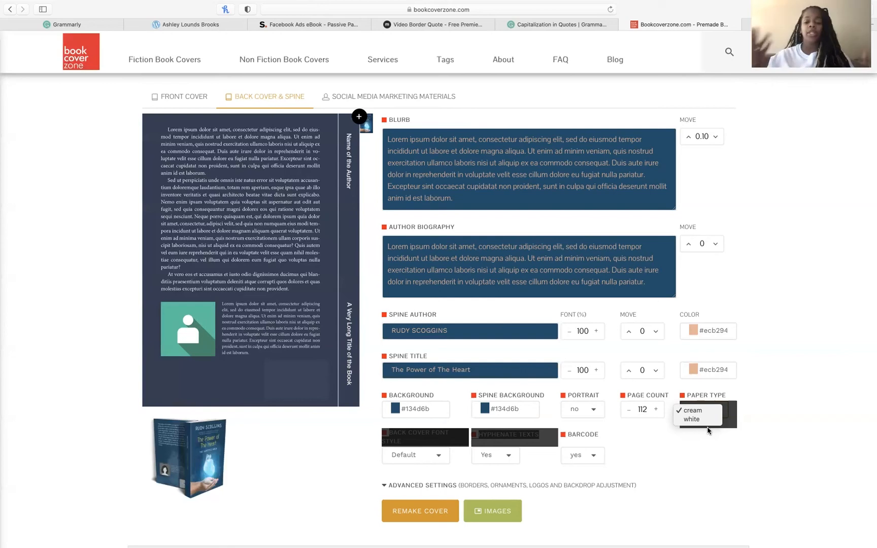
pyautogui.click(709, 436)
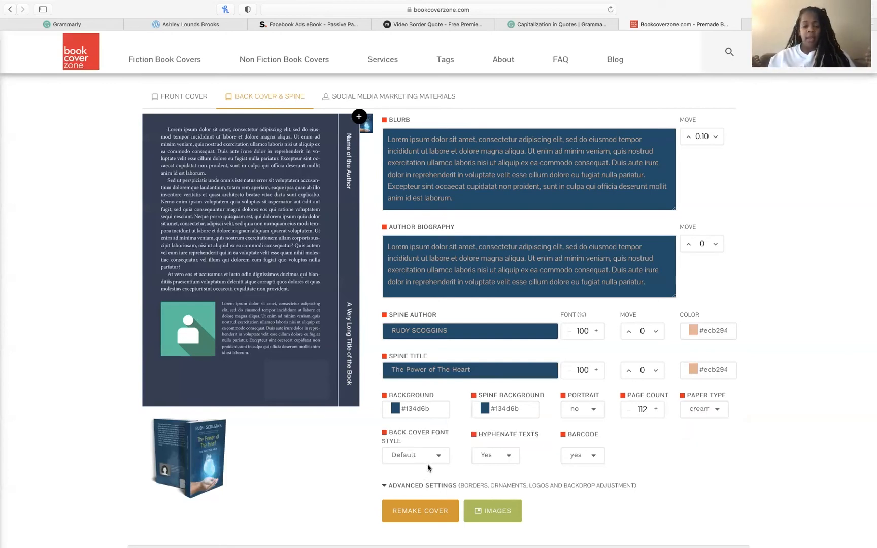
pyautogui.click(439, 460)
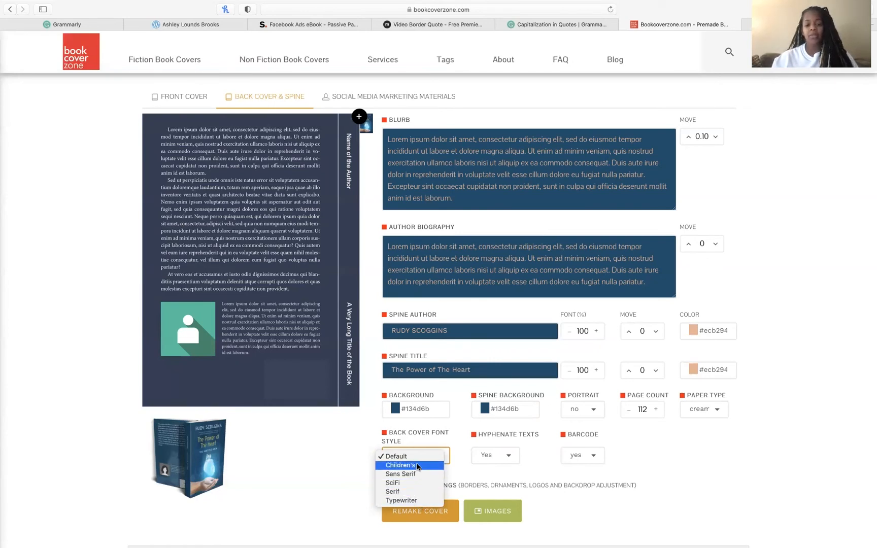
pyautogui.click(477, 477)
pyautogui.click(514, 458)
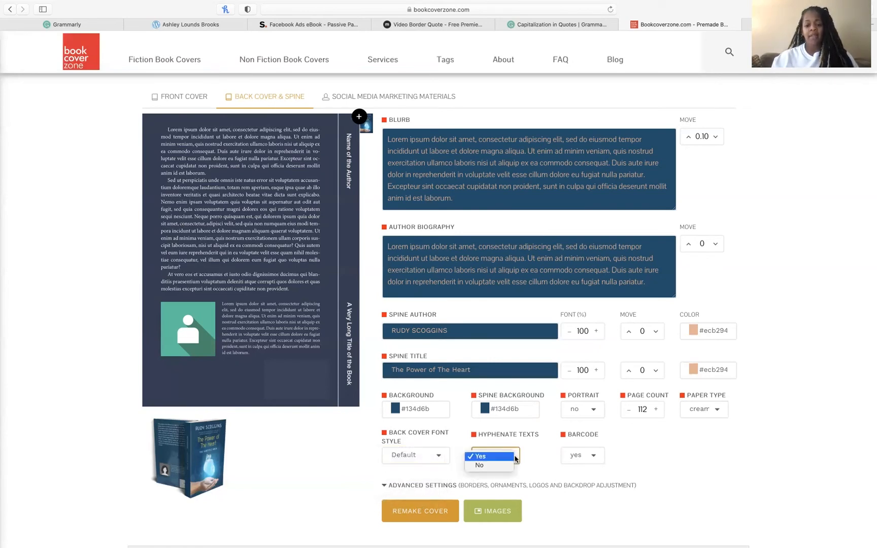
pyautogui.click(532, 453)
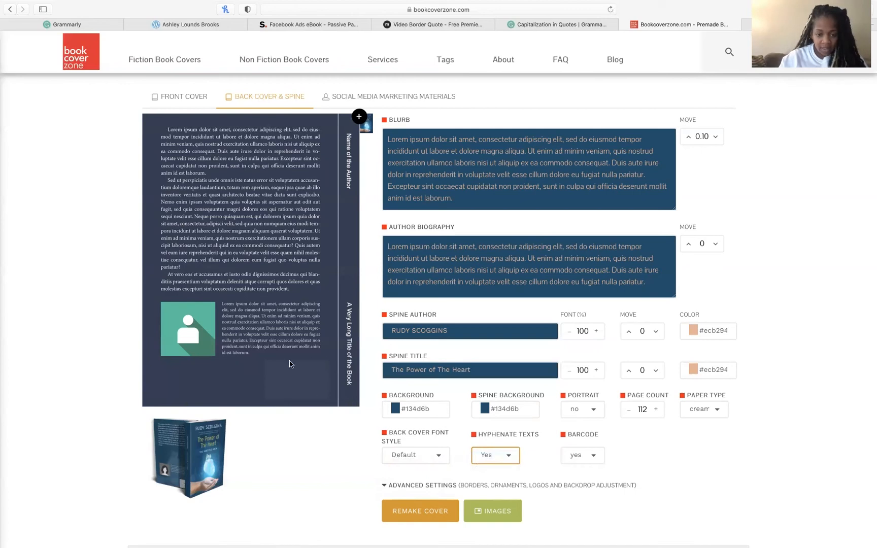
# - Try the back cover with the barcode set to no, and switch it back to yes
pyautogui.click(591, 454)
pyautogui.click(591, 465)
pyautogui.click(600, 457)
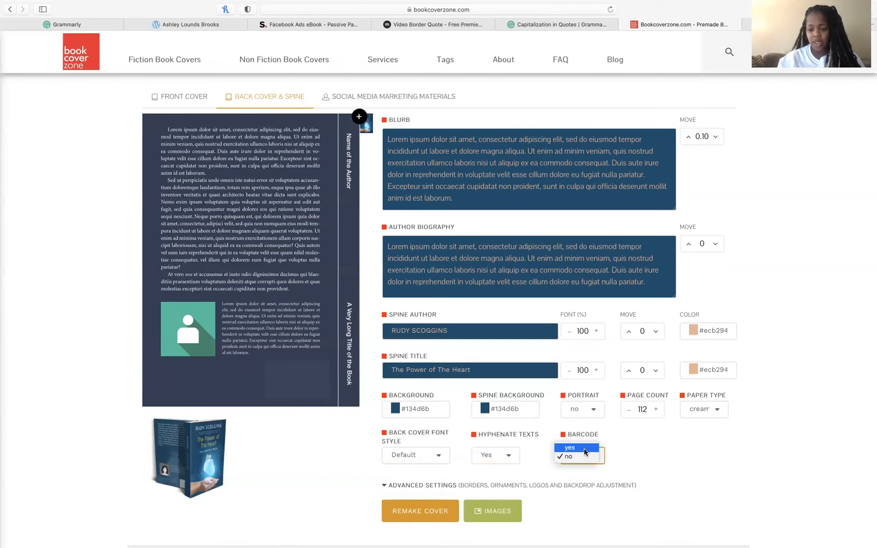
pyautogui.click(584, 447)
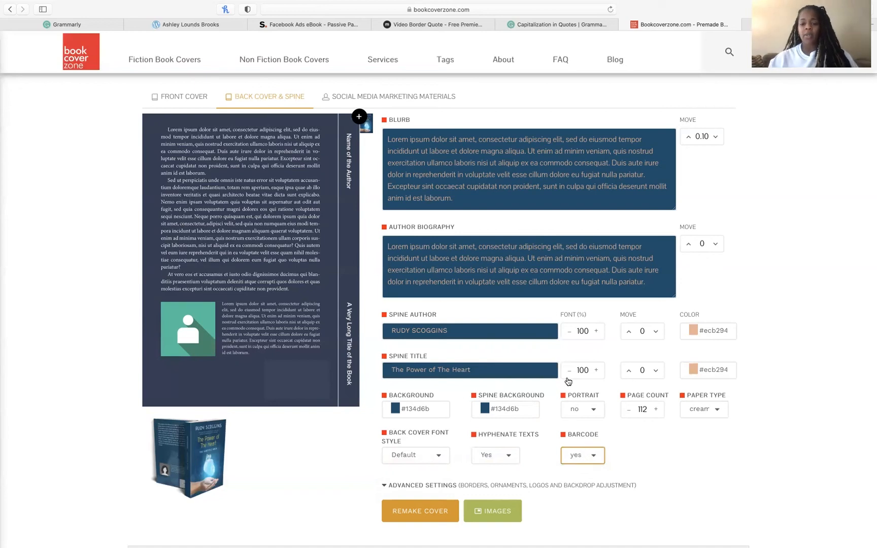
# - Reduce the spine title's font size to 94 percent
pyautogui.click(568, 371)
pyautogui.click(568, 370)
pyautogui.click(568, 370)
pyautogui.click(568, 370)
pyautogui.click(568, 370)
pyautogui.click(568, 370)
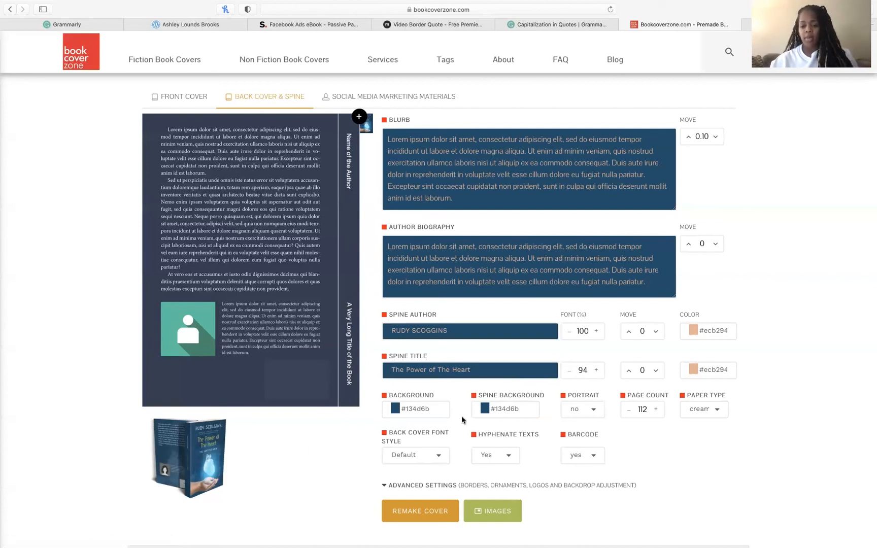
# - Remake the cover with the new back cover and spine settings and check the full wrap preview
pyautogui.click(421, 513)
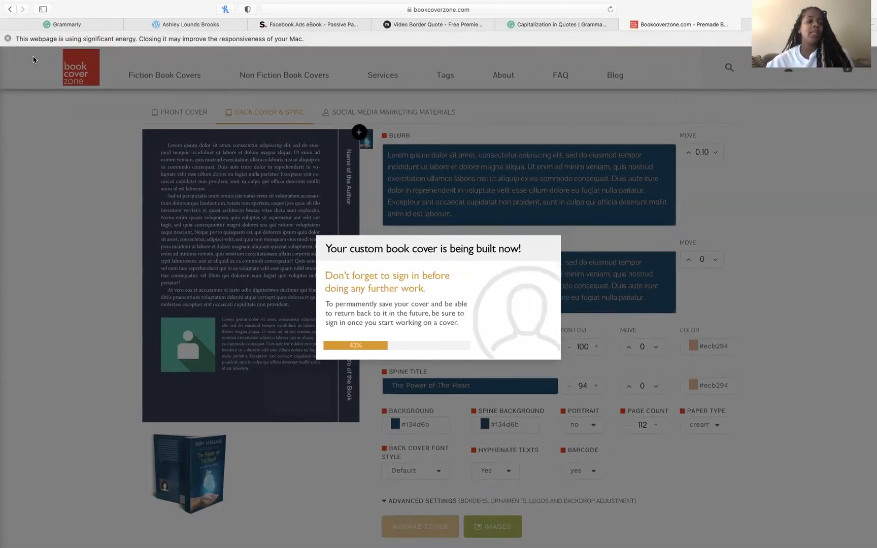
pyautogui.click(7, 39)
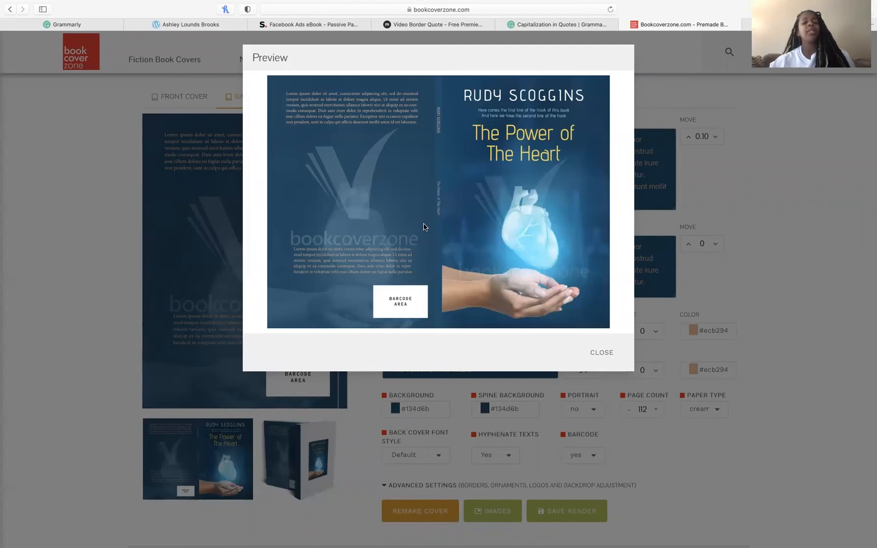
pyautogui.click(609, 354)
# - Choose the EBook Cover + Print + Social Media Banners package at $187.00 as the purchase option
pyautogui.scroll(-5, 688, 472)
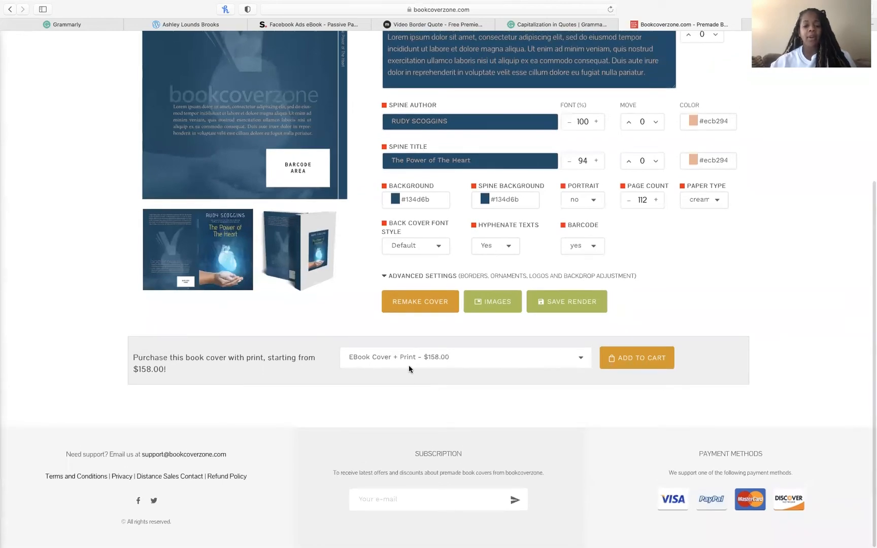
pyautogui.click(581, 360)
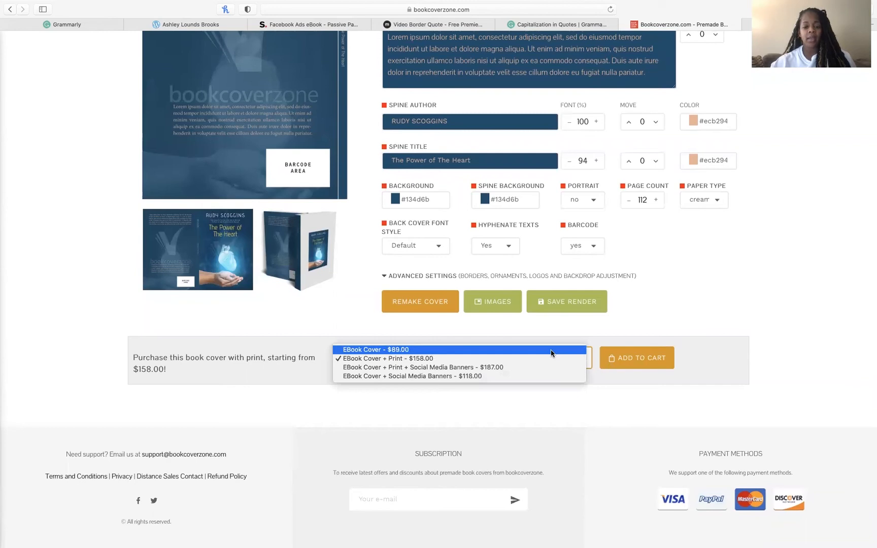
pyautogui.click(547, 367)
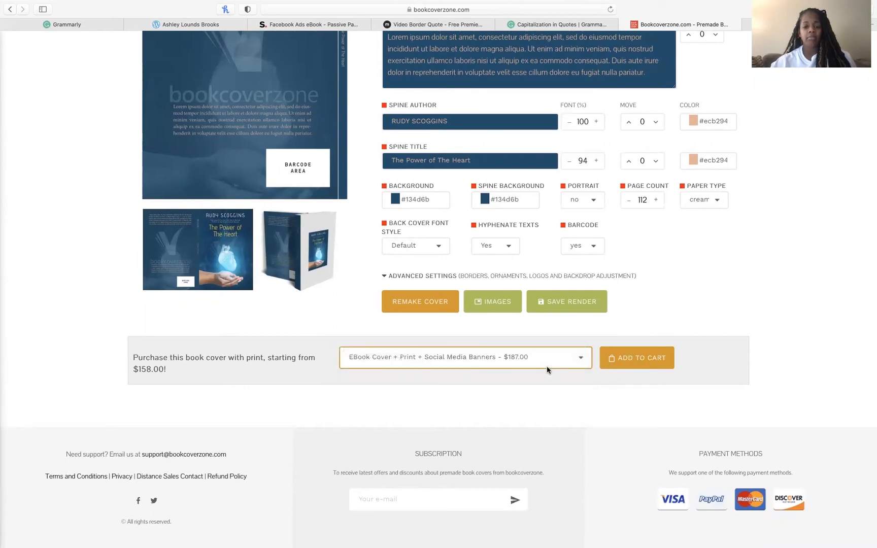
# - Save the current render of the back cover and spine
pyautogui.scroll(4, 466, 335)
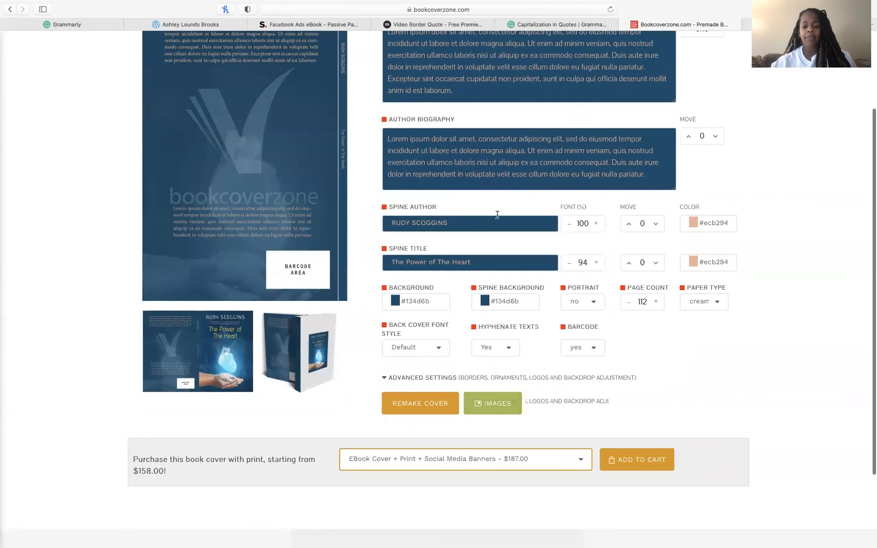
pyautogui.scroll(4, 497, 216)
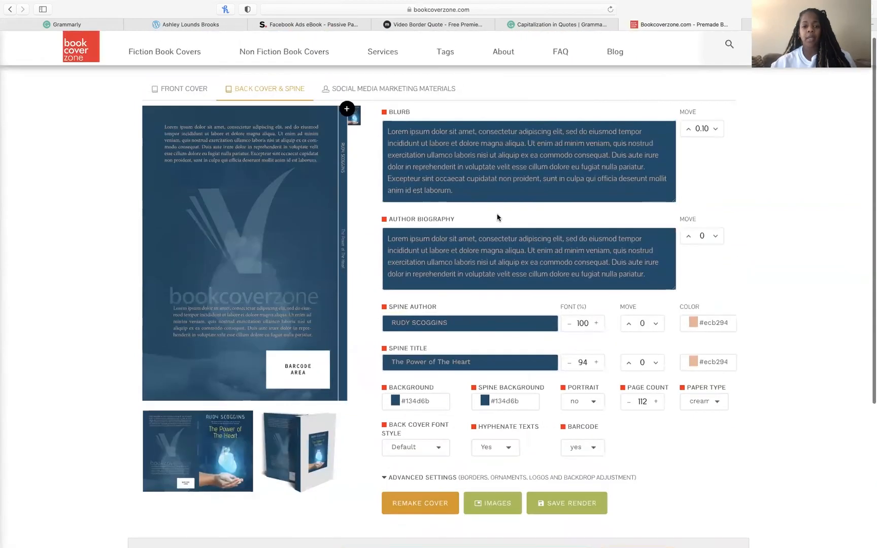
pyautogui.click(568, 509)
pyautogui.click(531, 168)
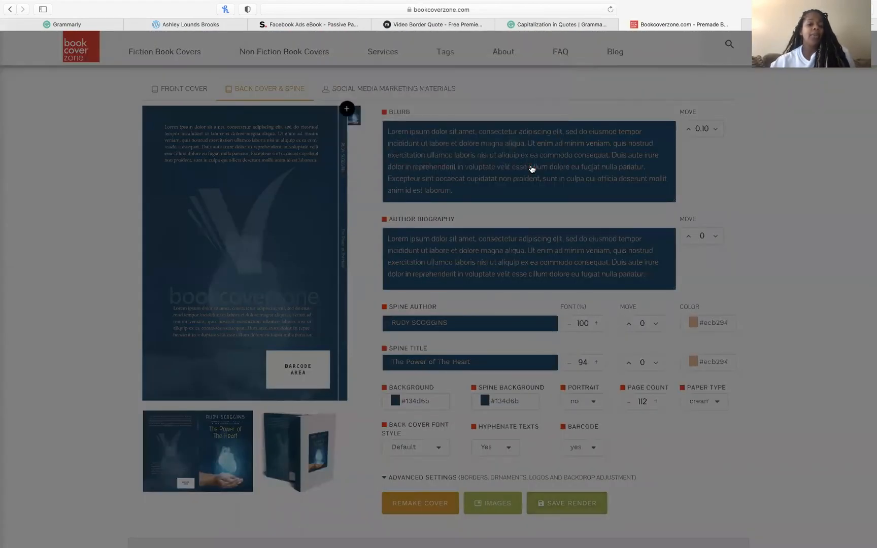
# - Open the cover's social media marketing materials and select Facebook Cover Image as the platform
pyautogui.scroll(-5, 310, 245)
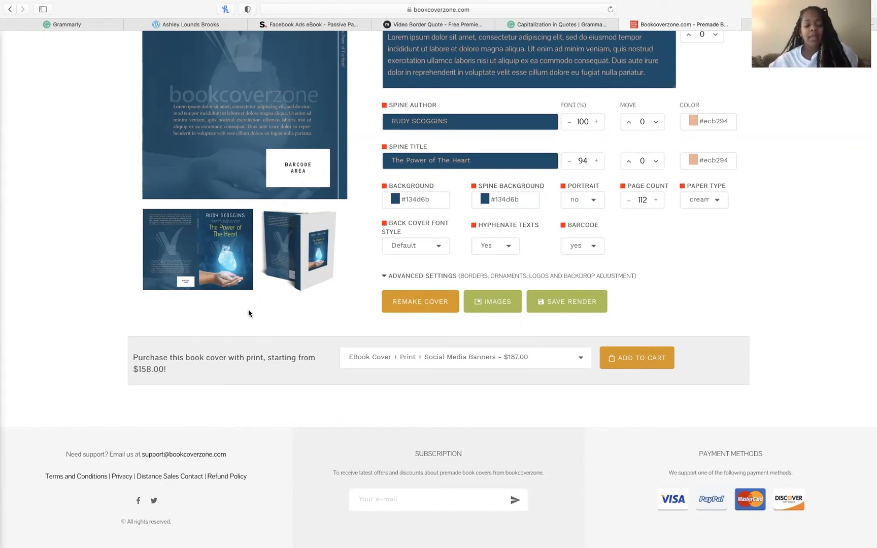
pyautogui.scroll(5, 219, 303)
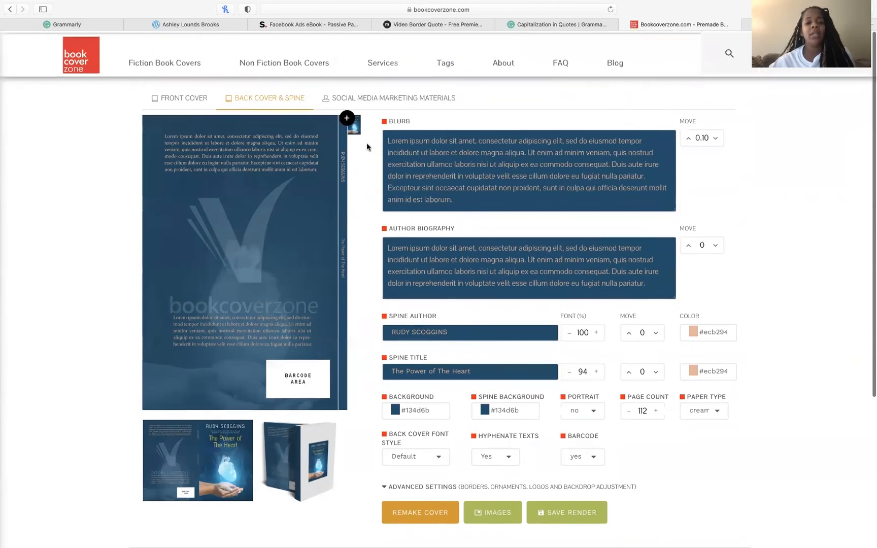
pyautogui.click(407, 98)
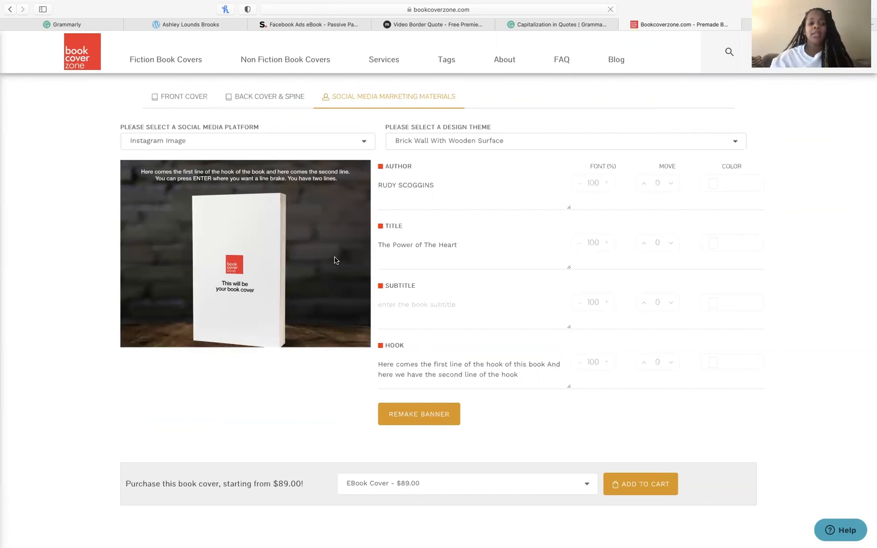
pyautogui.click(365, 142)
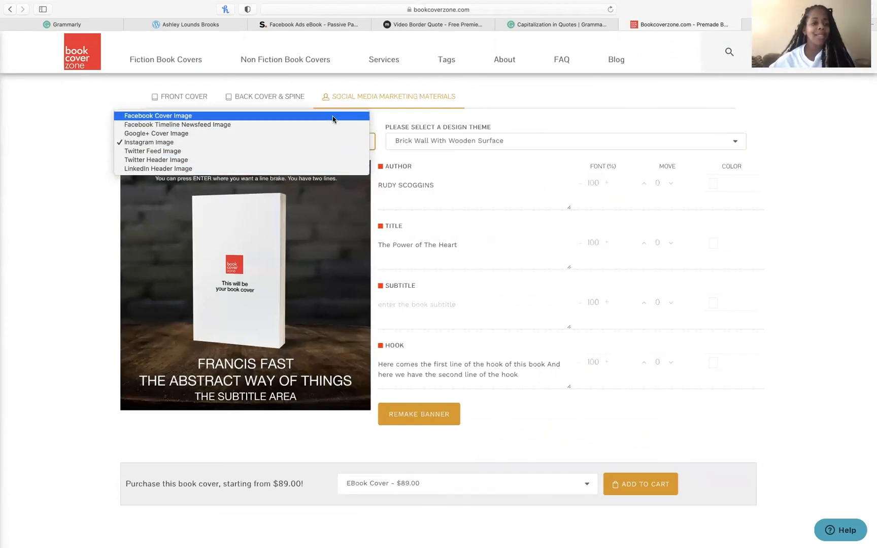
pyautogui.press('Down')
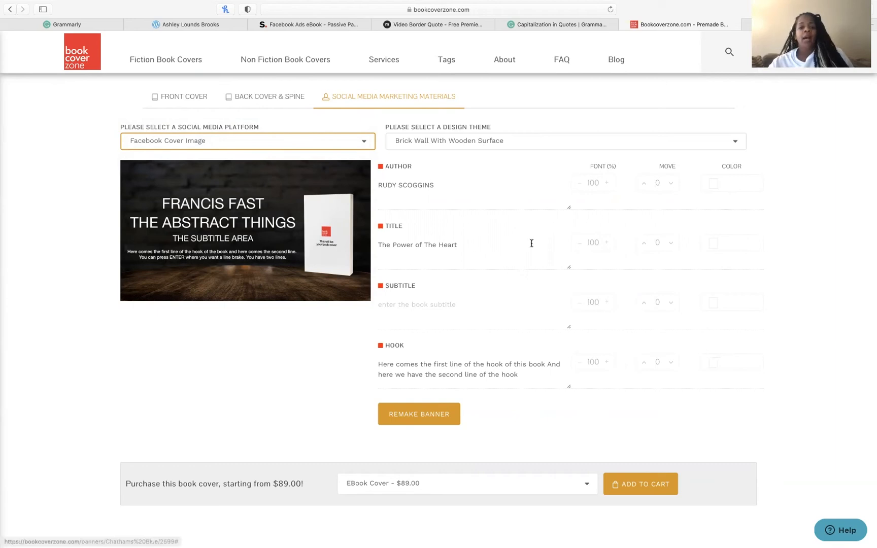
# - Preview the Bright Office design theme for the Facebook banner and switch it to Medieval Swords
pyautogui.click(637, 147)
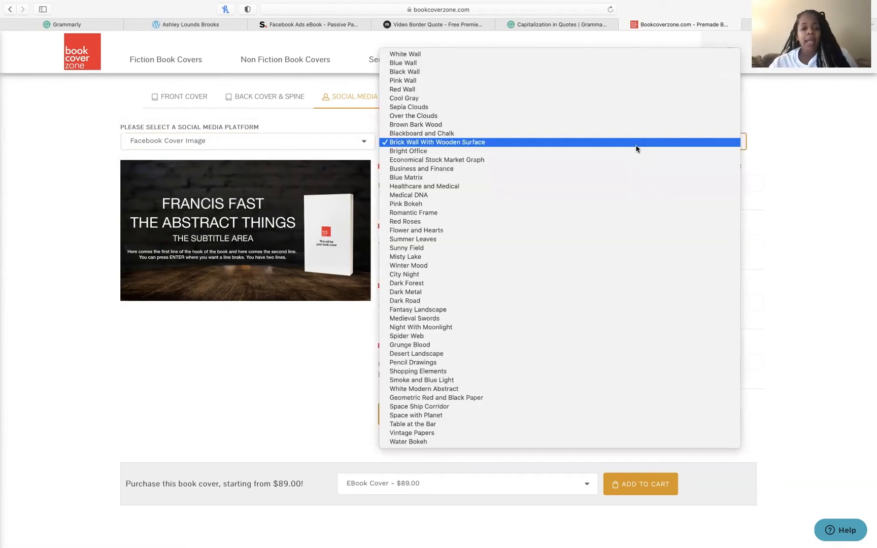
pyautogui.click(636, 147)
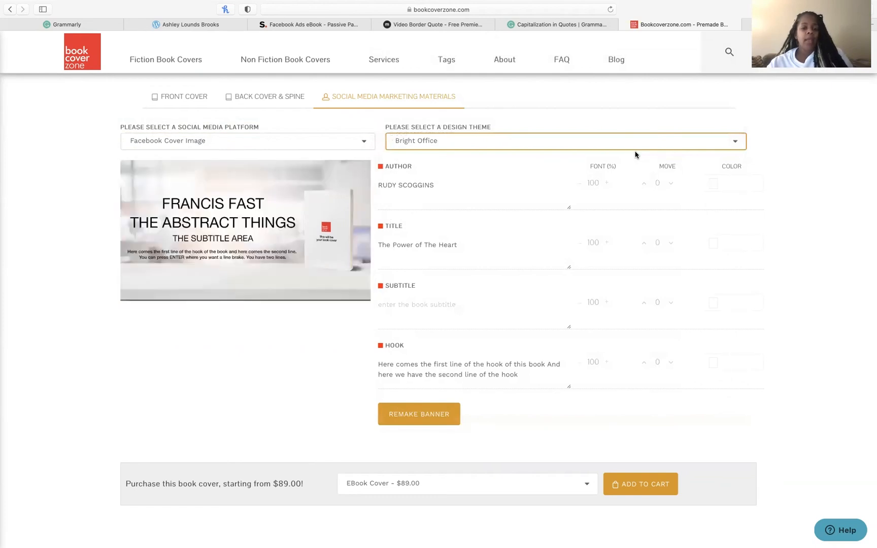
pyautogui.click(564, 141)
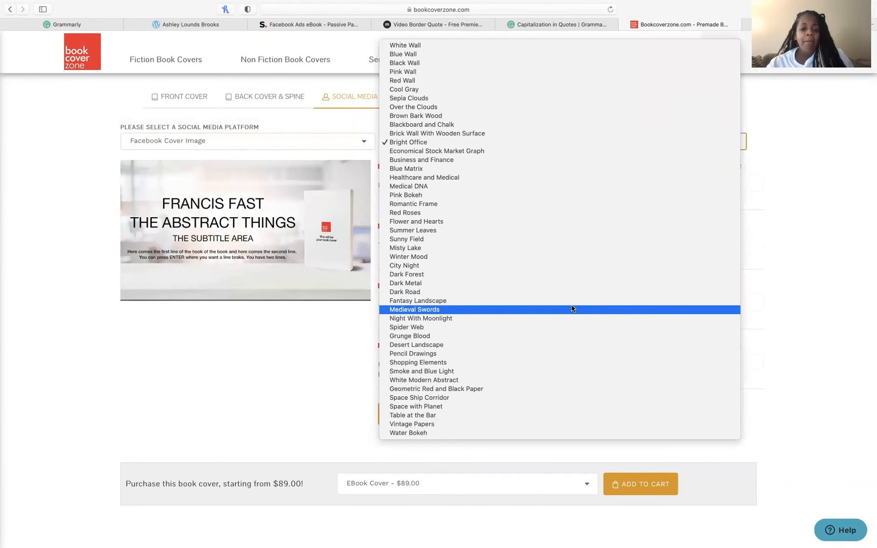
pyautogui.click(572, 309)
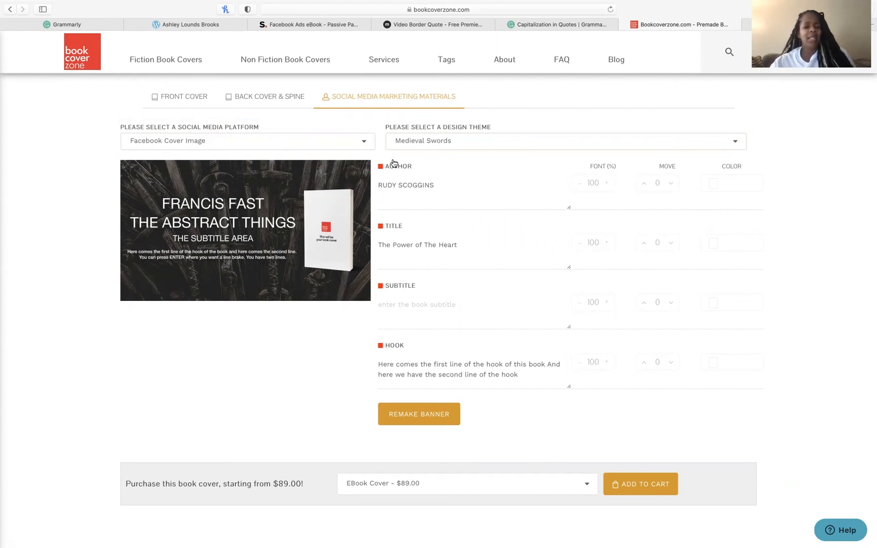
# - Switch the Facebook banner's design theme to Space with Planet and check the available purchase packages for the cover
pyautogui.click(455, 146)
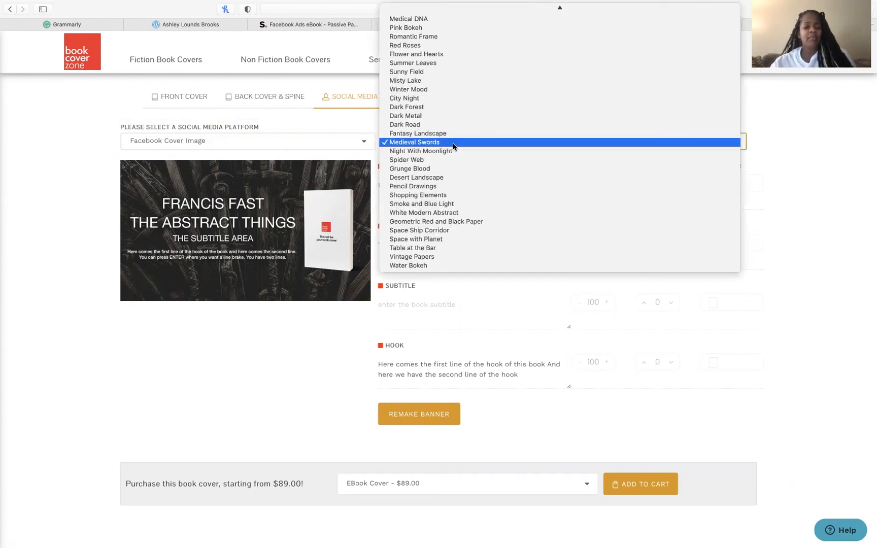
pyautogui.click(458, 238)
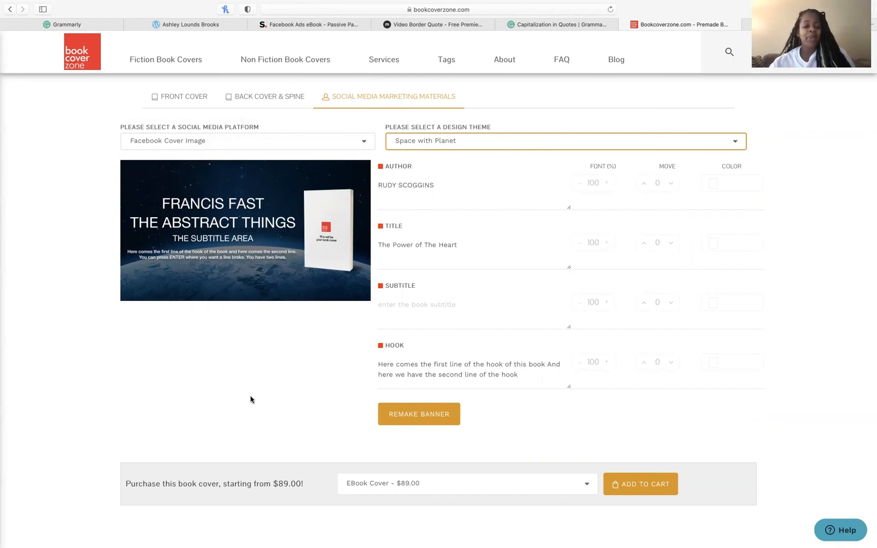
pyautogui.scroll(-5, 250, 399)
pyautogui.click(397, 353)
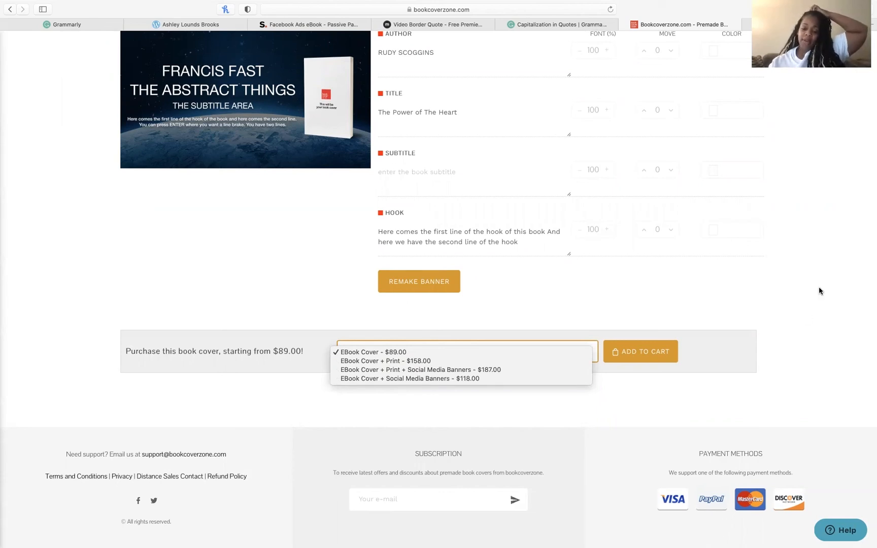
pyautogui.click(213, 255)
pyautogui.scroll(3, 212, 256)
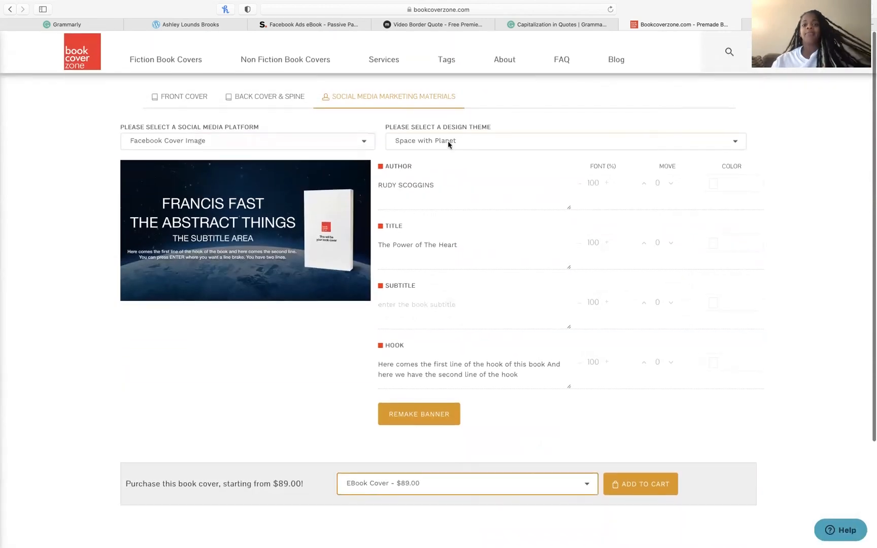
# - Look over the site's customization services and cover tags, and read through the About BookCoverZone page
pyautogui.moveTo(386, 60)
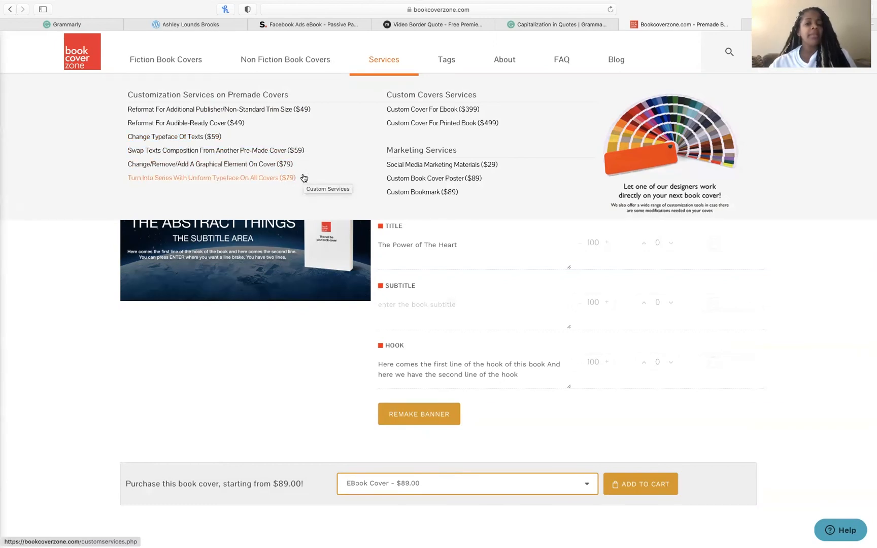
pyautogui.moveTo(453, 62)
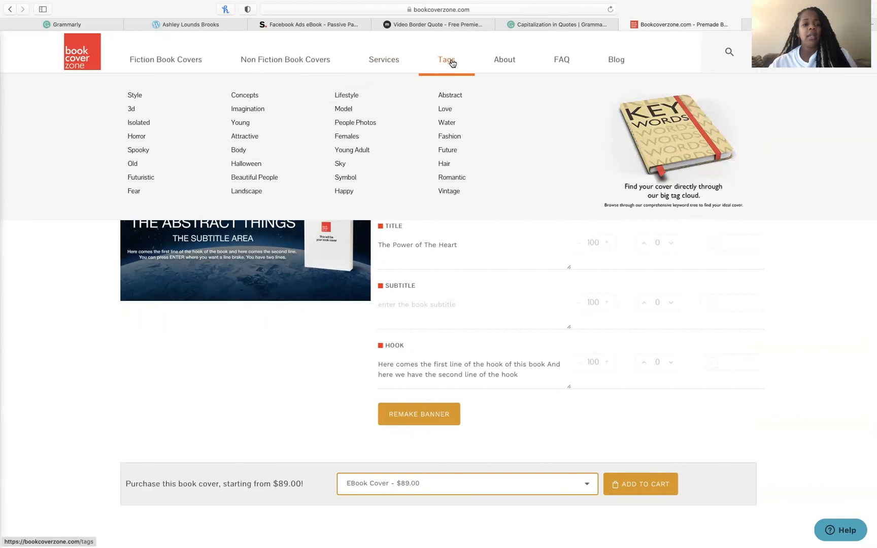
pyautogui.click(499, 62)
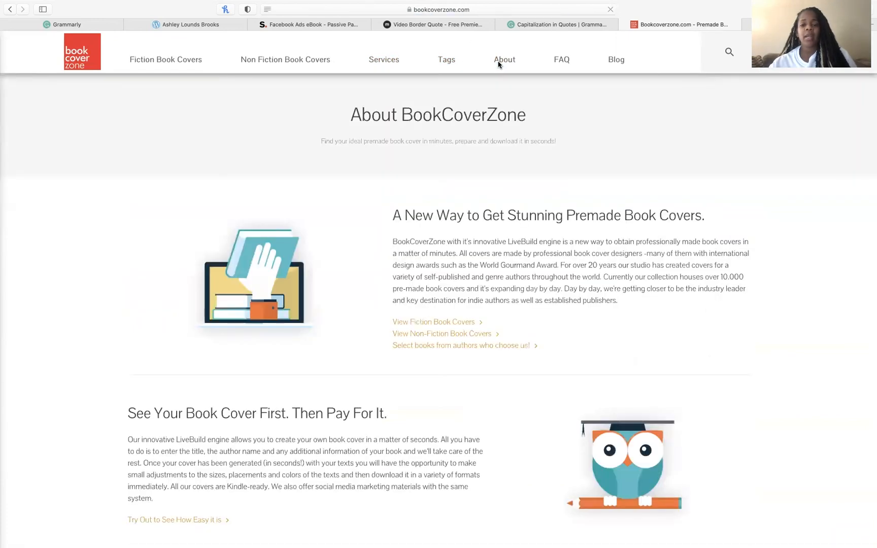
pyautogui.scroll(-7, 503, 260)
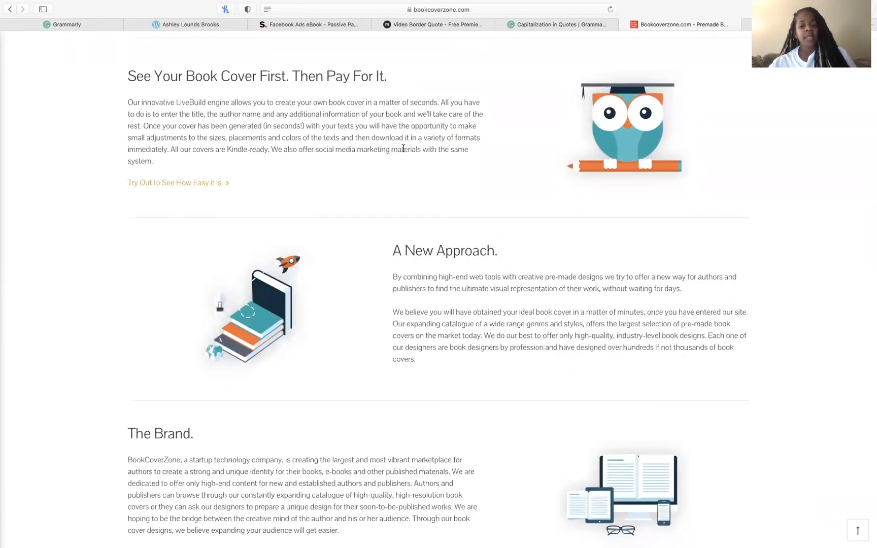
pyautogui.scroll(-1, 398, 274)
pyautogui.scroll(-13, 399, 274)
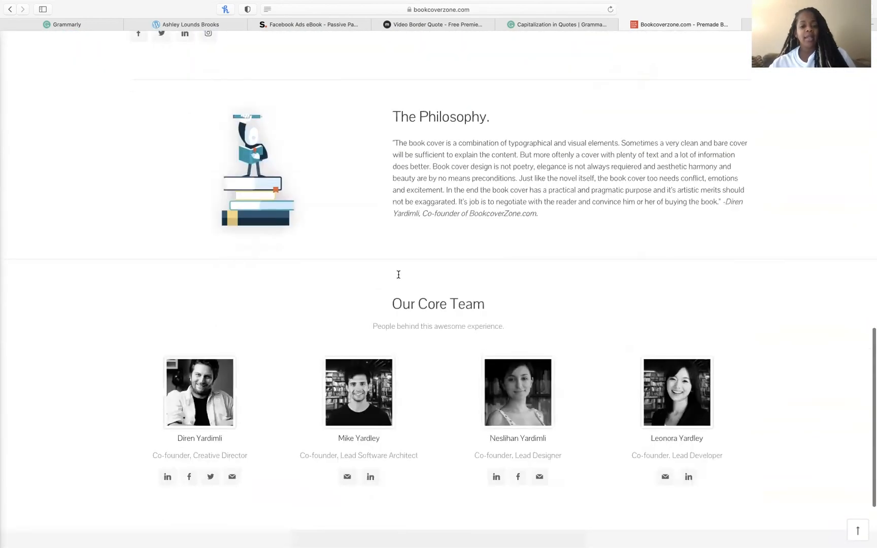
pyautogui.scroll(15, 398, 274)
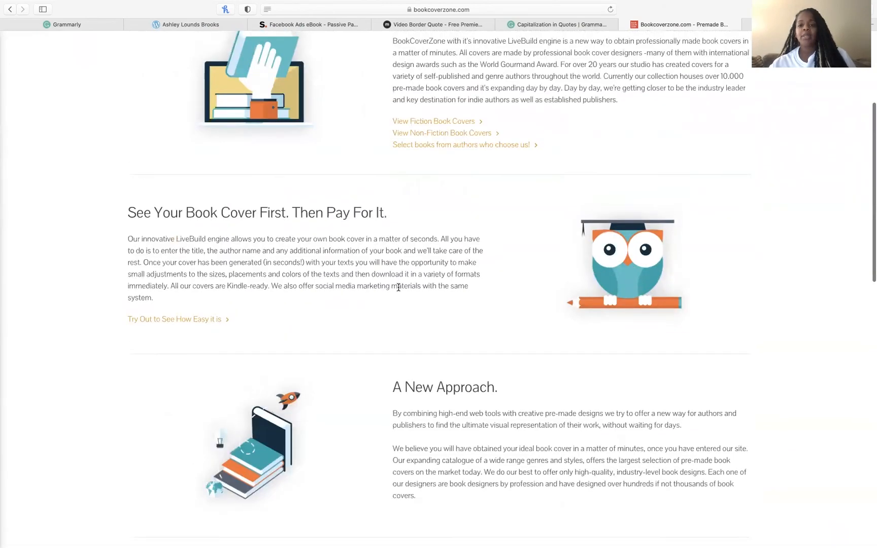
# - Open the FAQ and read the answers about sending your own picture and having something drawn or illustrated for a cover
pyautogui.click(562, 62)
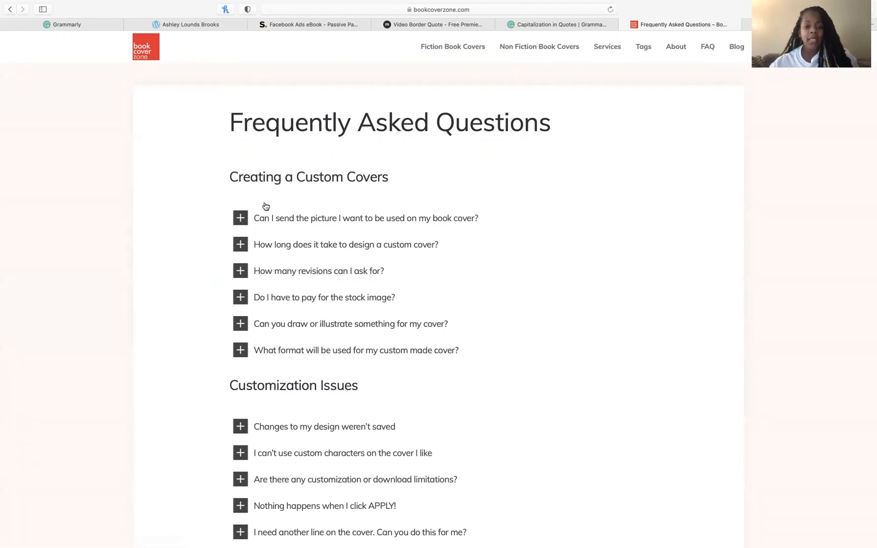
pyautogui.click(237, 227)
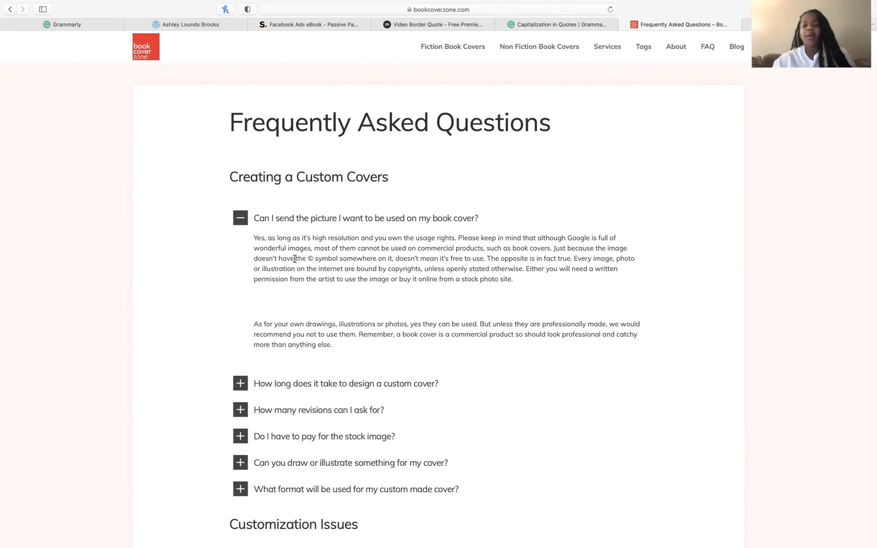
pyautogui.click(241, 219)
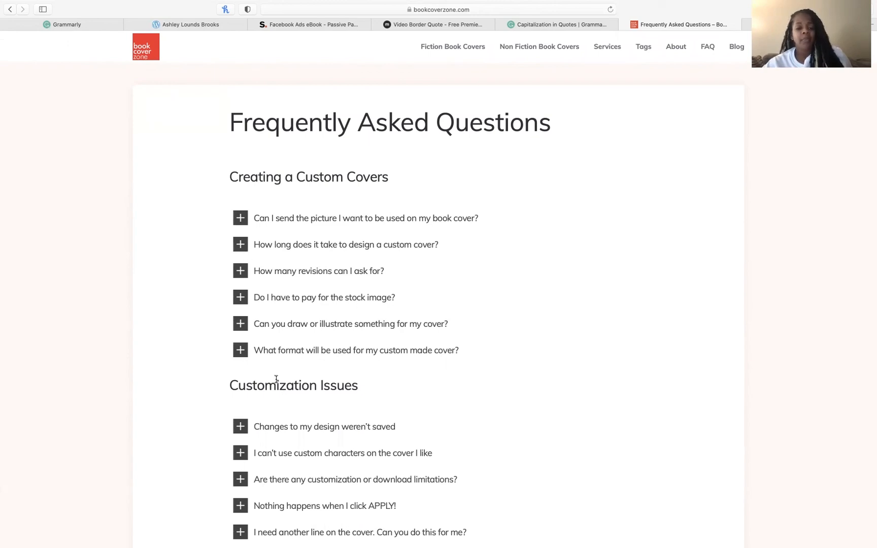
pyautogui.scroll(-2, 249, 325)
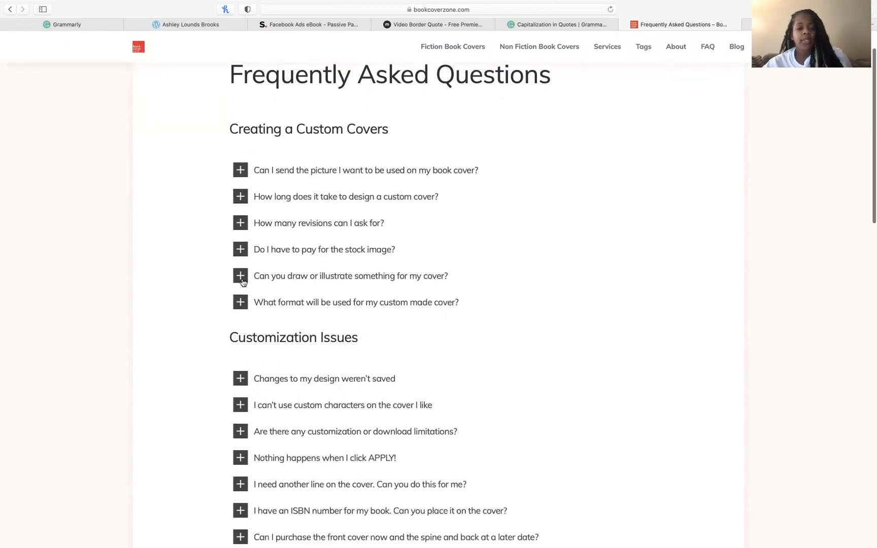
pyautogui.click(242, 278)
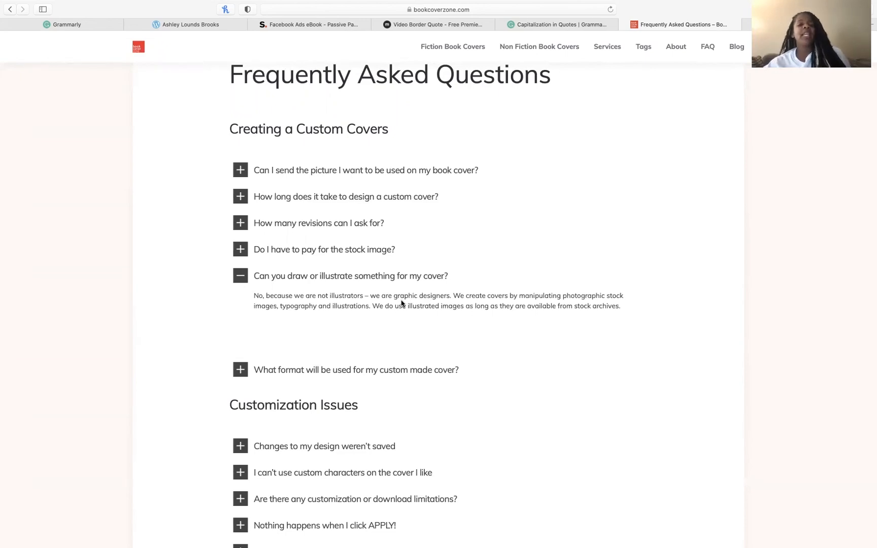
pyautogui.click(241, 281)
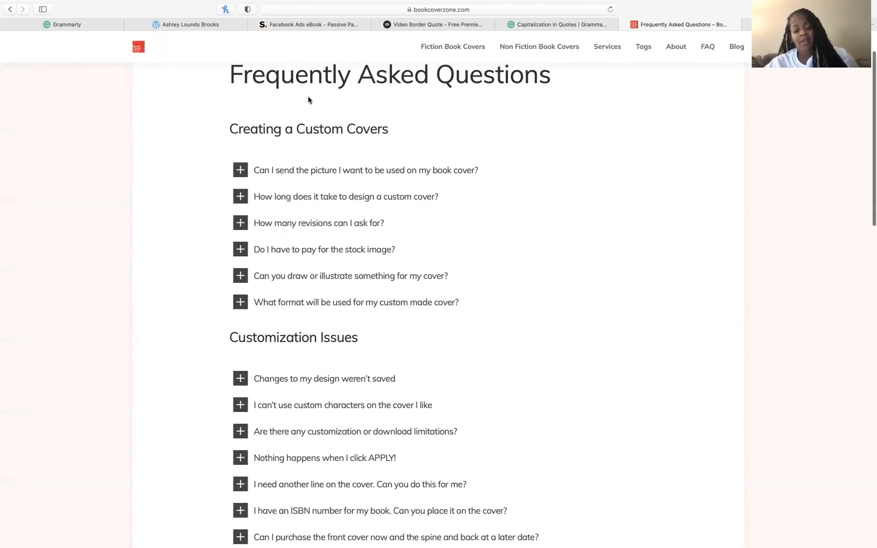
# - Look through the FAQ questions on customization issues, downloading, how BookCoverZone works, and purchasing and payments
pyautogui.scroll(-2, 308, 98)
pyautogui.scroll(-8, 309, 96)
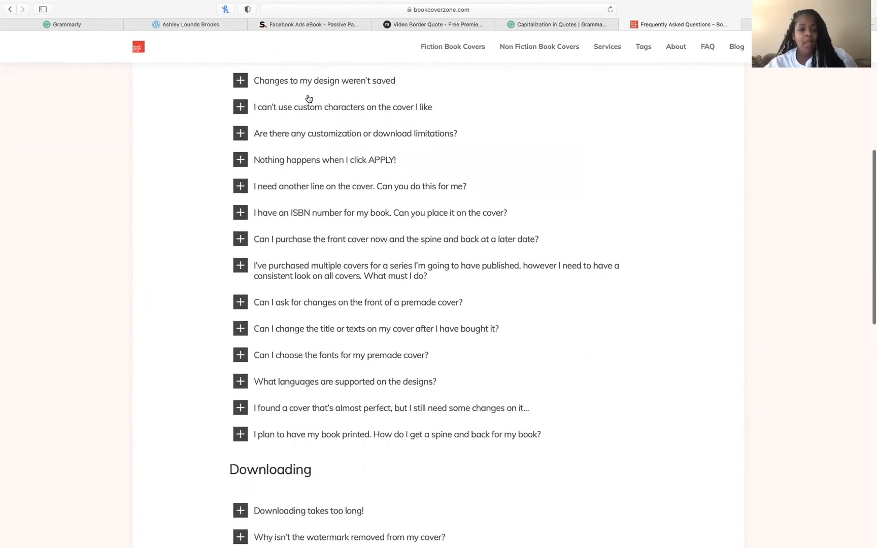
pyautogui.scroll(-10, 311, 333)
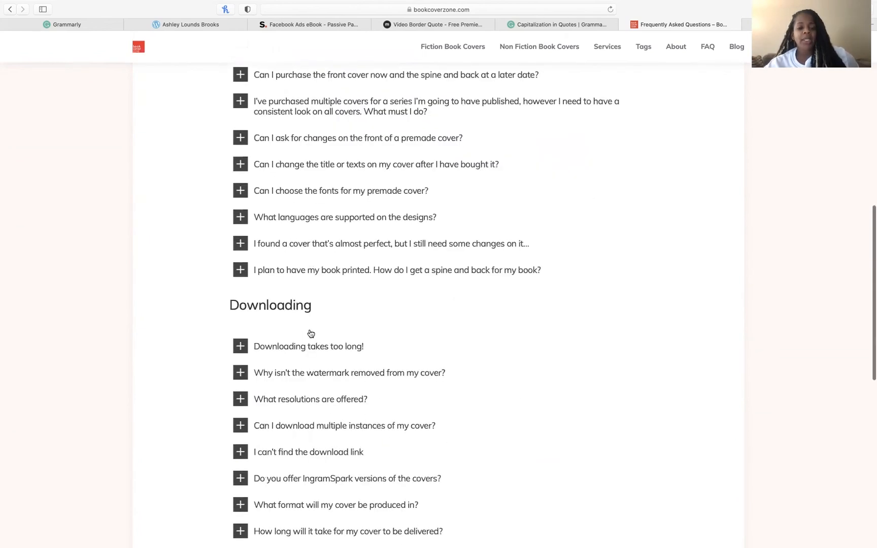
pyautogui.scroll(11, 311, 333)
pyautogui.scroll(-8, 311, 333)
pyautogui.scroll(6, 310, 334)
pyautogui.scroll(5, 311, 334)
pyautogui.scroll(-13, 311, 333)
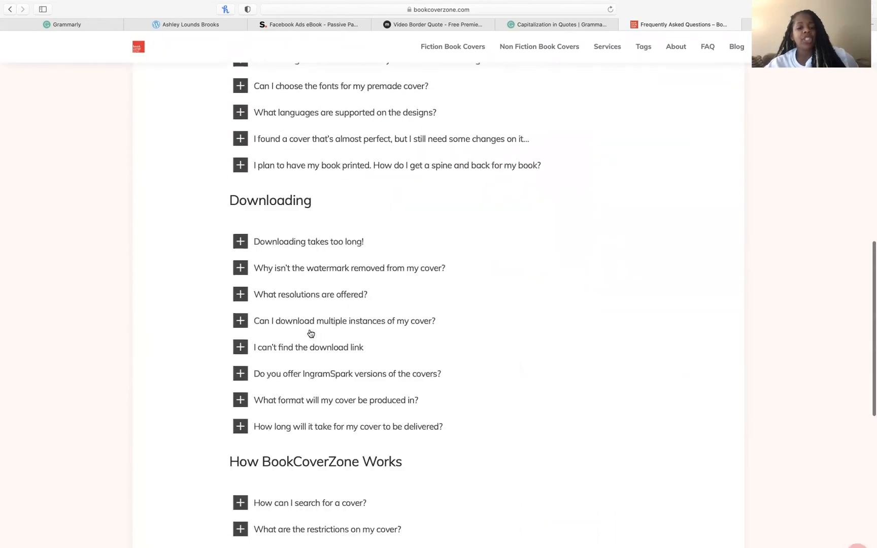
pyautogui.scroll(-6, 310, 333)
pyautogui.scroll(-4, 311, 331)
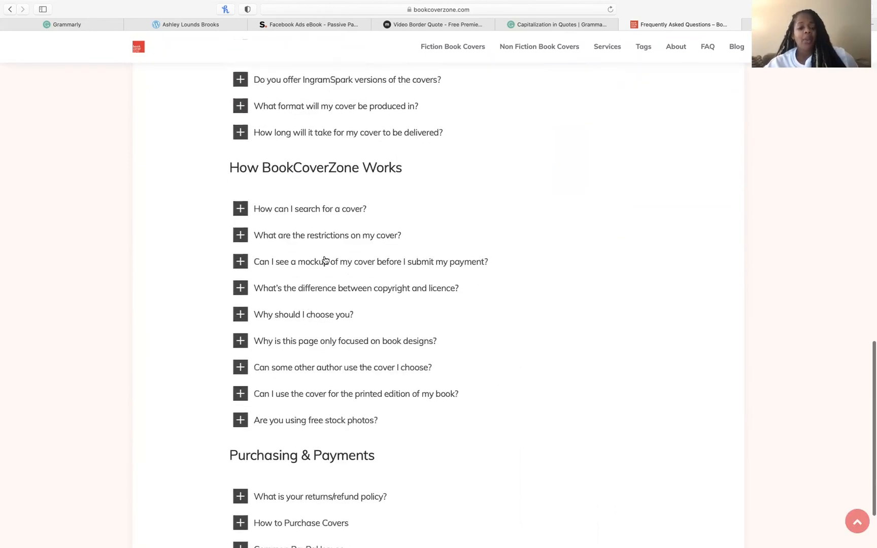
pyautogui.scroll(-3, 319, 417)
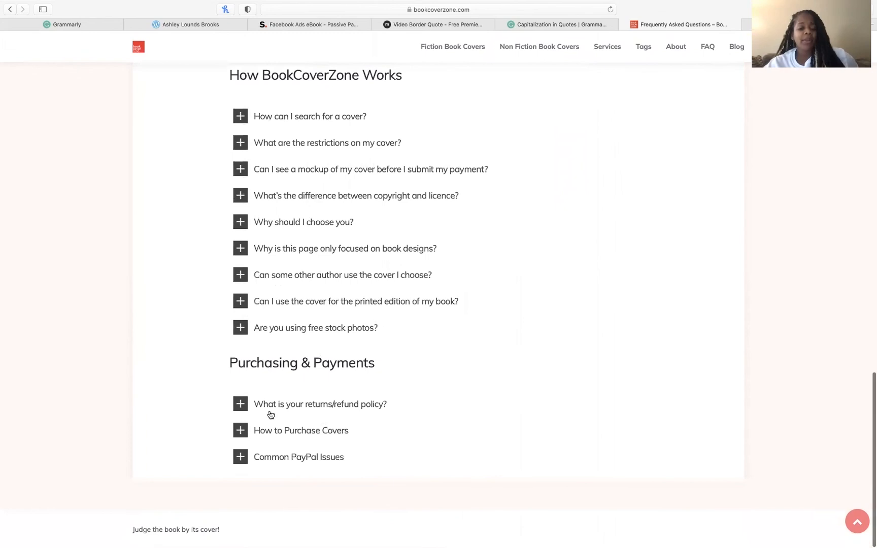
# - Read the FAQ answer on the returns/refund policy and go back to the start of the questions
pyautogui.click(240, 404)
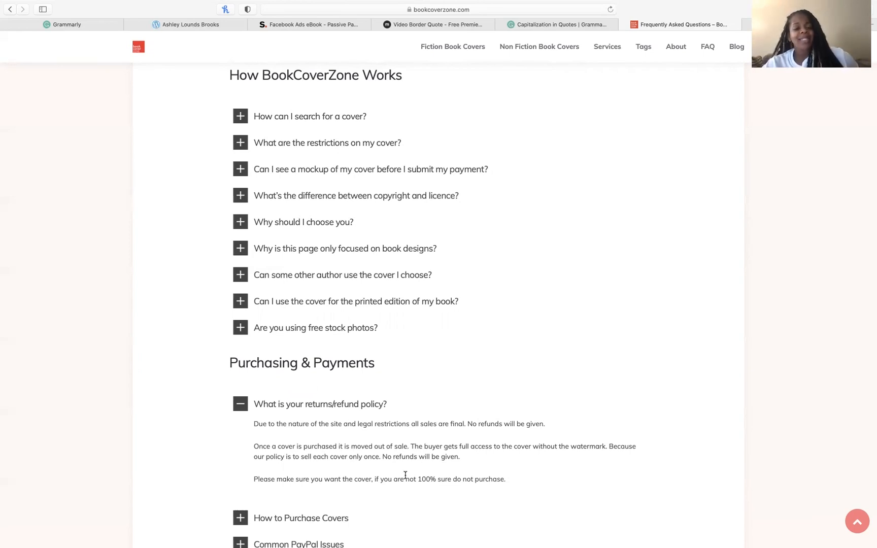
pyautogui.scroll(15, 405, 474)
pyautogui.scroll(1, 405, 474)
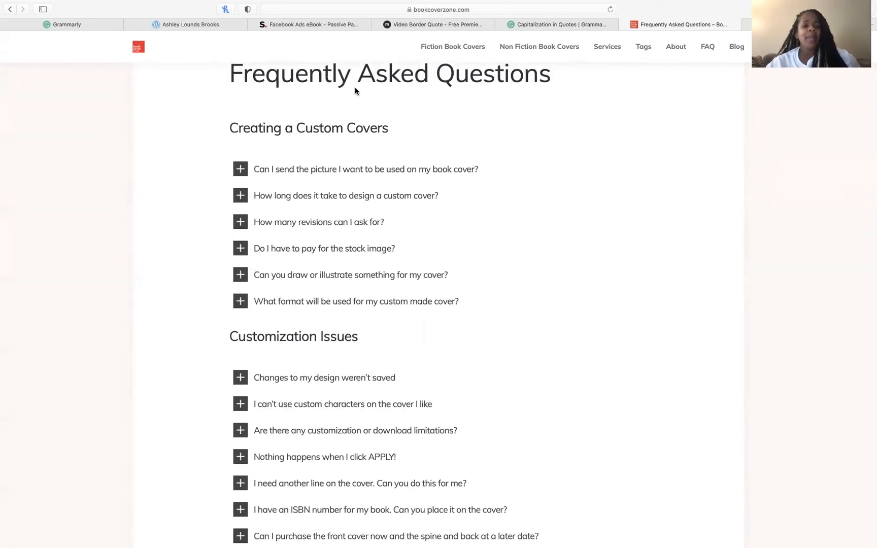
# - Open the fiction book covers and browse the premade designs and their prices
pyautogui.click(452, 47)
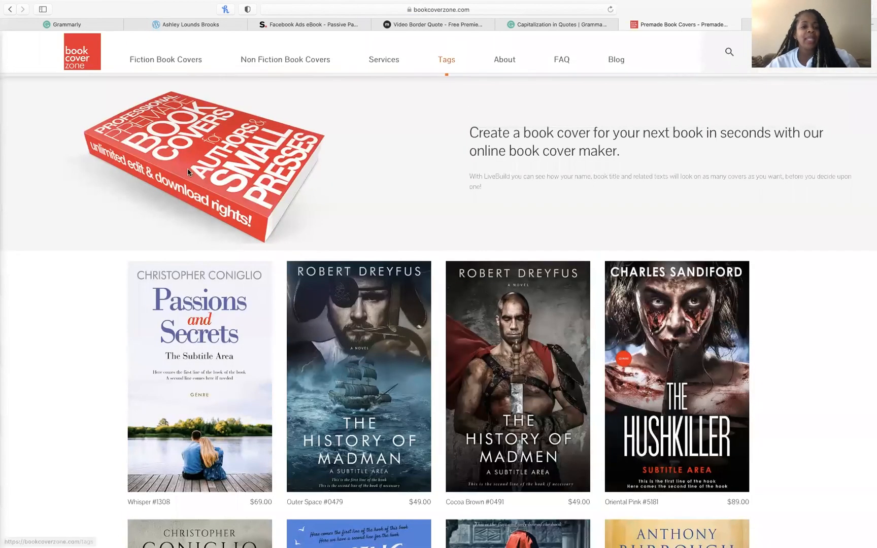
pyautogui.moveTo(447, 59)
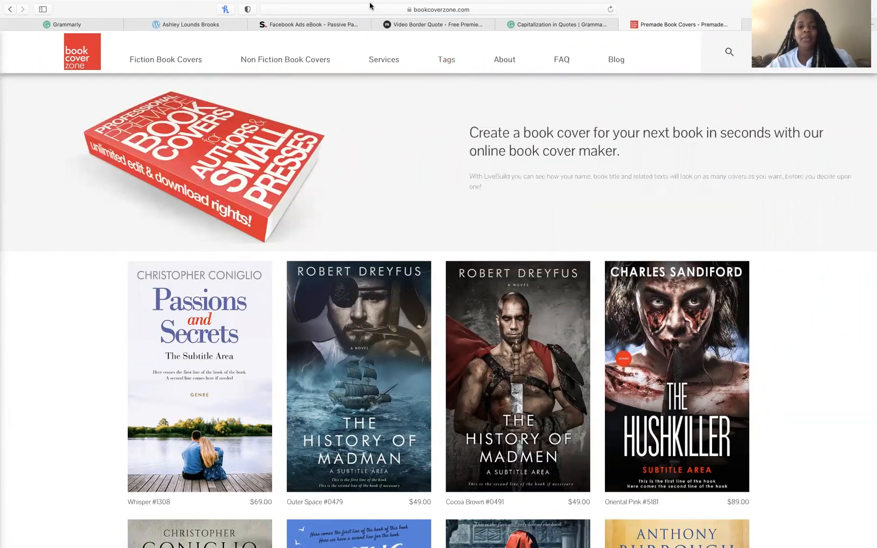
pyautogui.moveTo(350, 3)
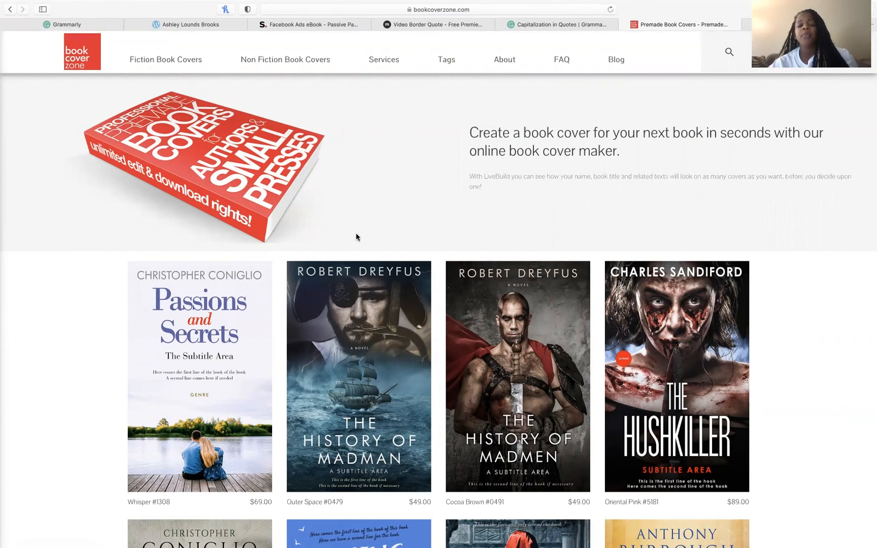
pyautogui.scroll(-5, 272, 294)
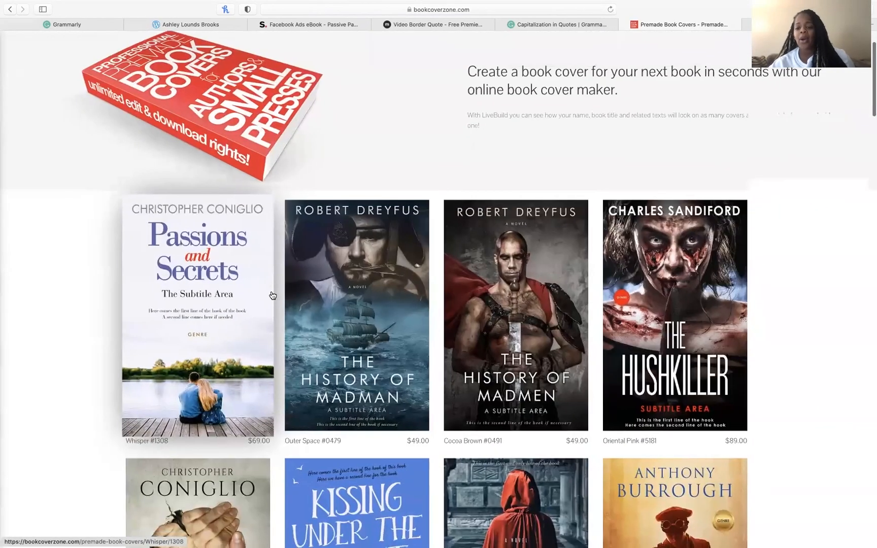
pyautogui.scroll(-6, 272, 277)
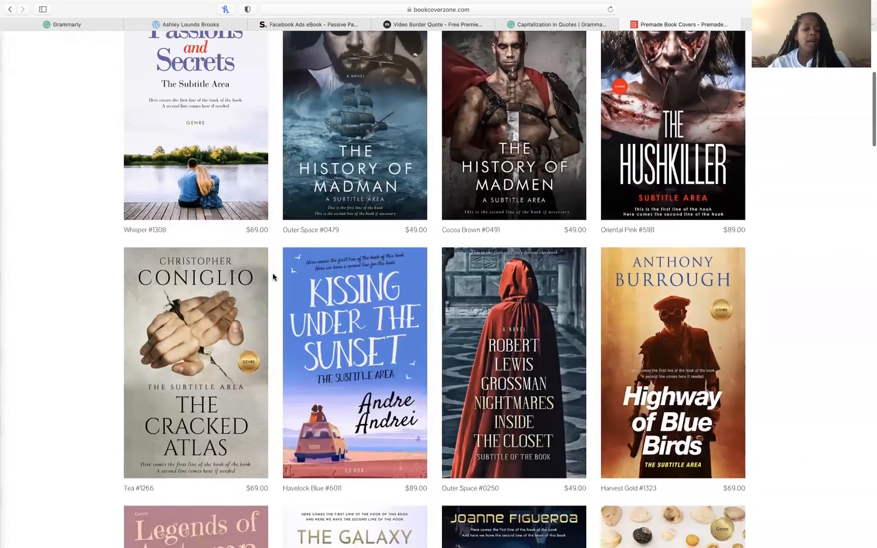
pyautogui.scroll(-15, 272, 276)
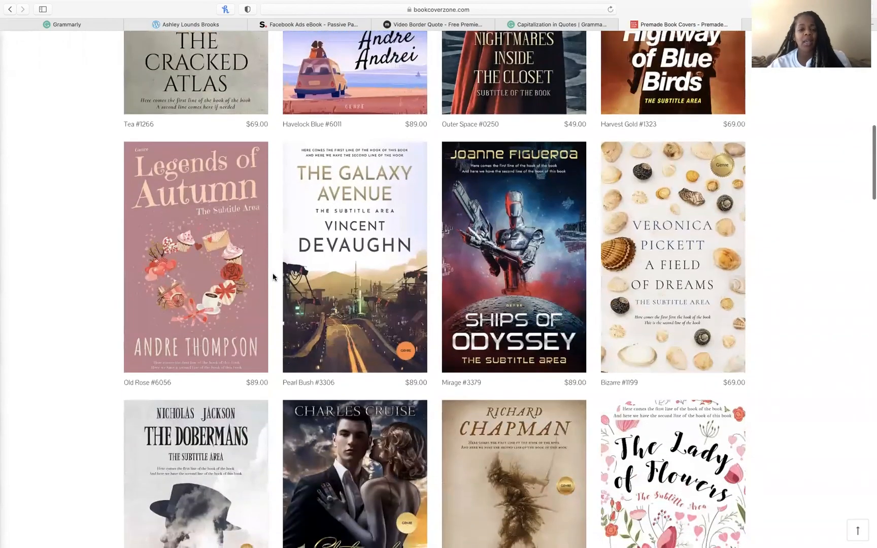
pyautogui.scroll(-20, 272, 277)
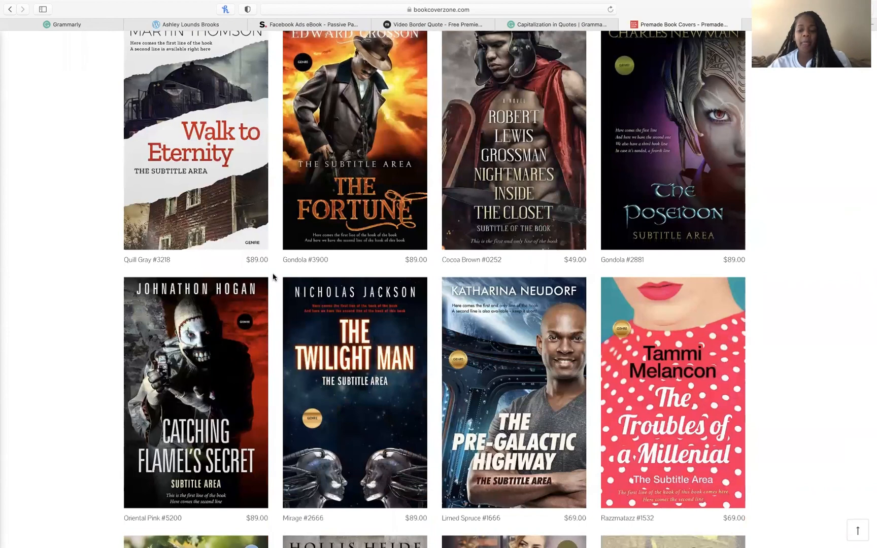
pyautogui.scroll(-18, 273, 277)
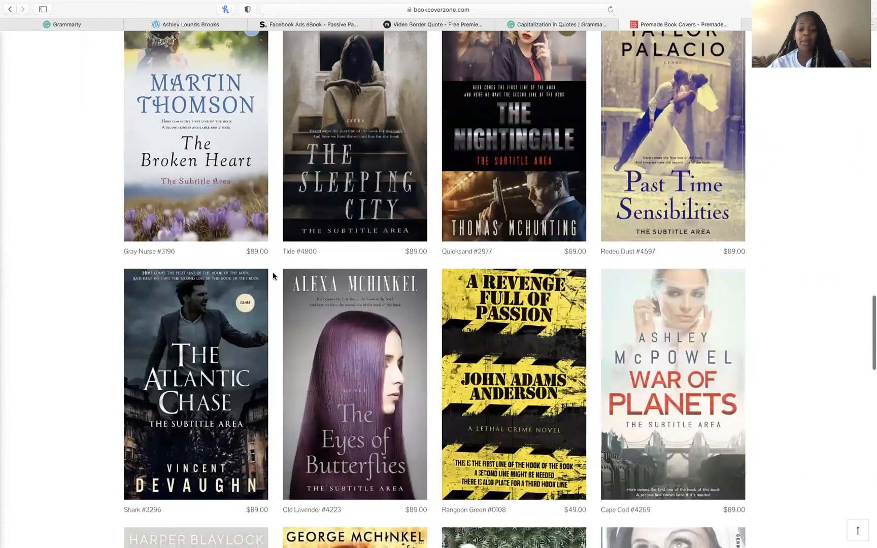
pyautogui.scroll(-15, 273, 276)
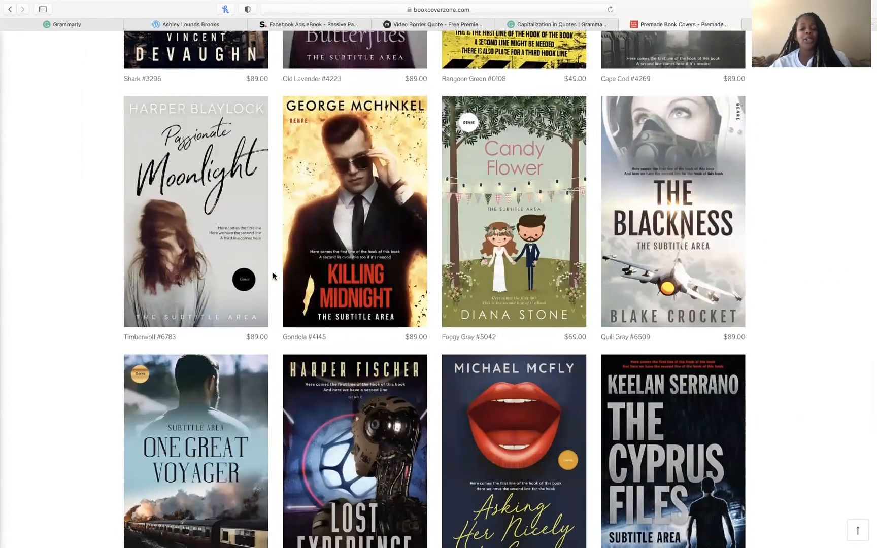
pyautogui.scroll(-20, 268, 193)
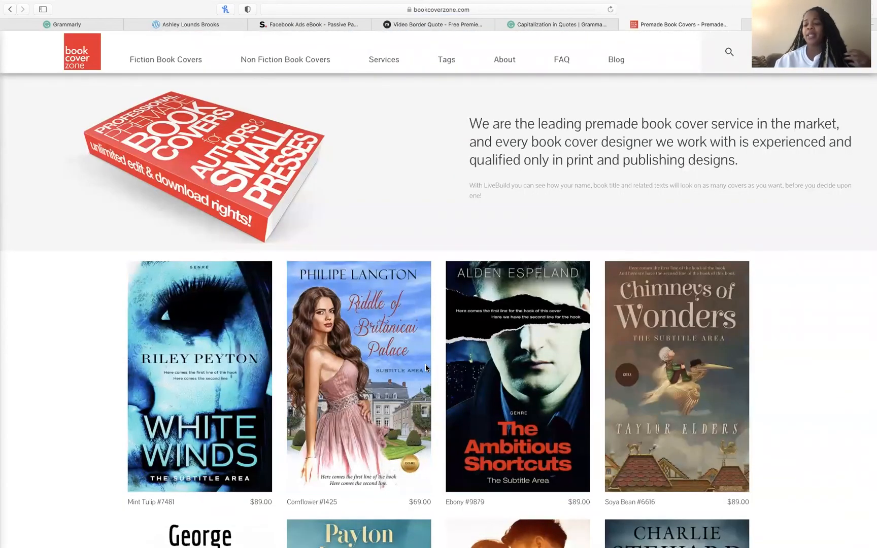
pyautogui.scroll(-4, 425, 368)
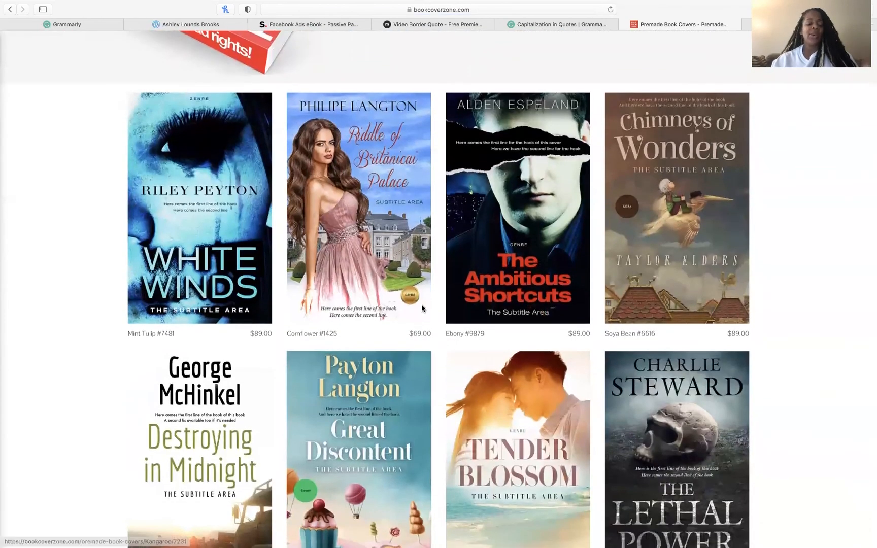
pyautogui.scroll(-5, 422, 307)
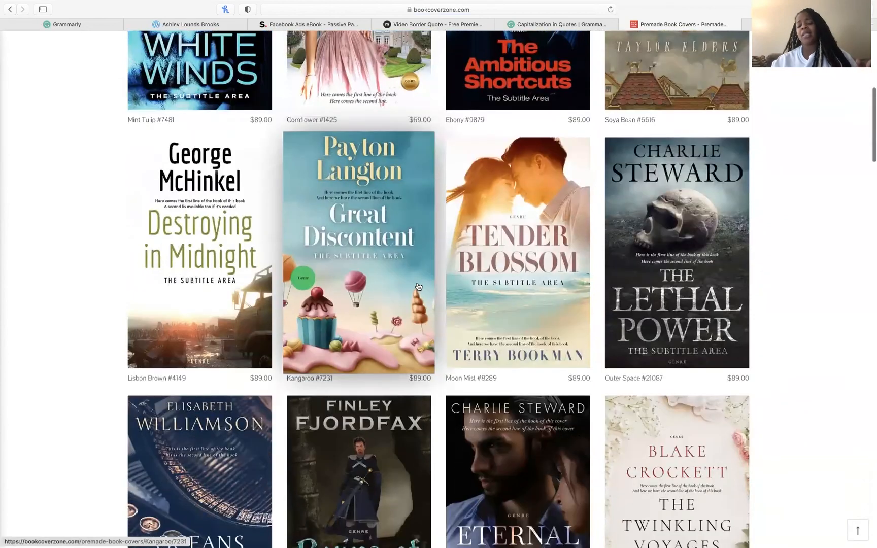
# - Look through the further rows of premade fiction covers, from the Kangaroo design down past the Brandy and Bronze designs
pyautogui.scroll(-1, 419, 286)
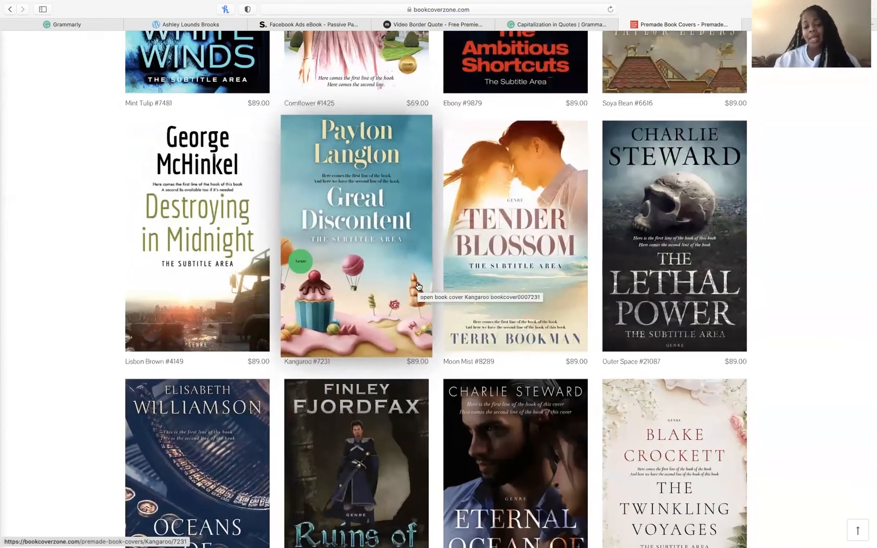
pyautogui.scroll(-7, 418, 286)
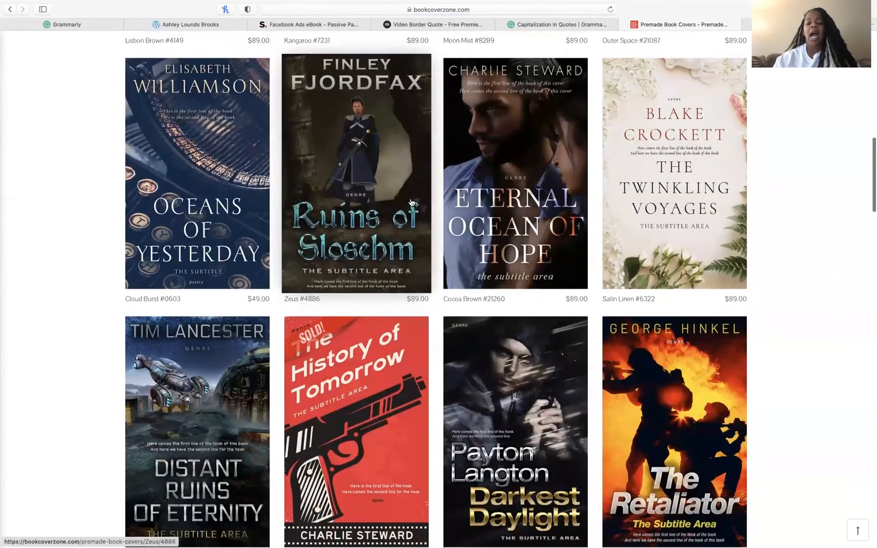
pyautogui.scroll(-4, 411, 254)
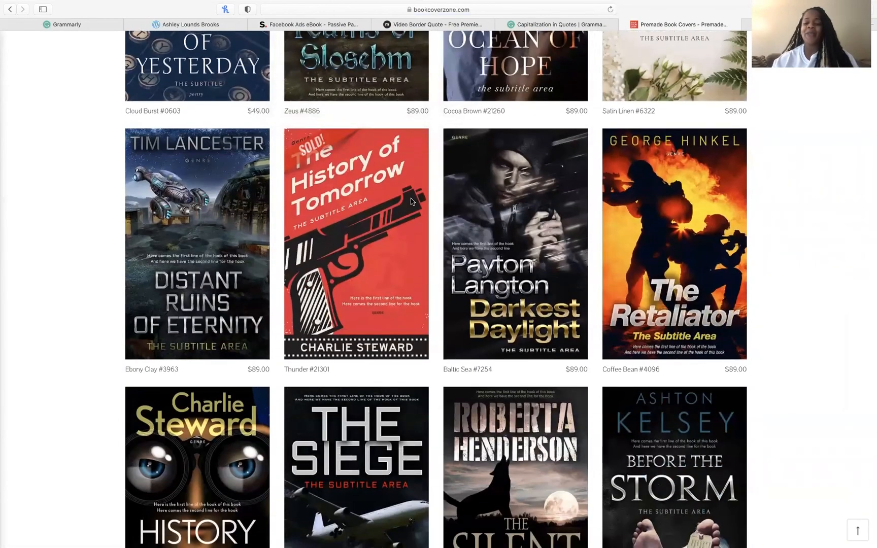
pyautogui.scroll(-4, 411, 202)
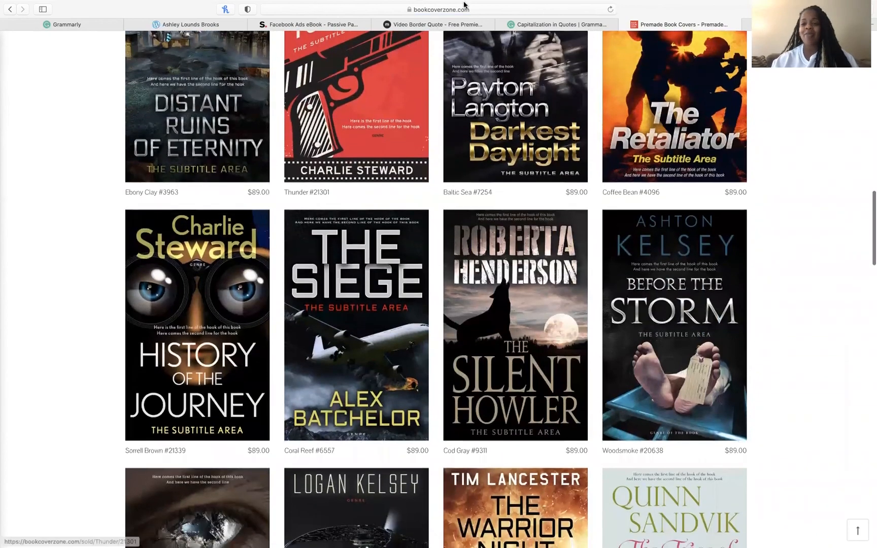
pyautogui.scroll(-1, 510, 386)
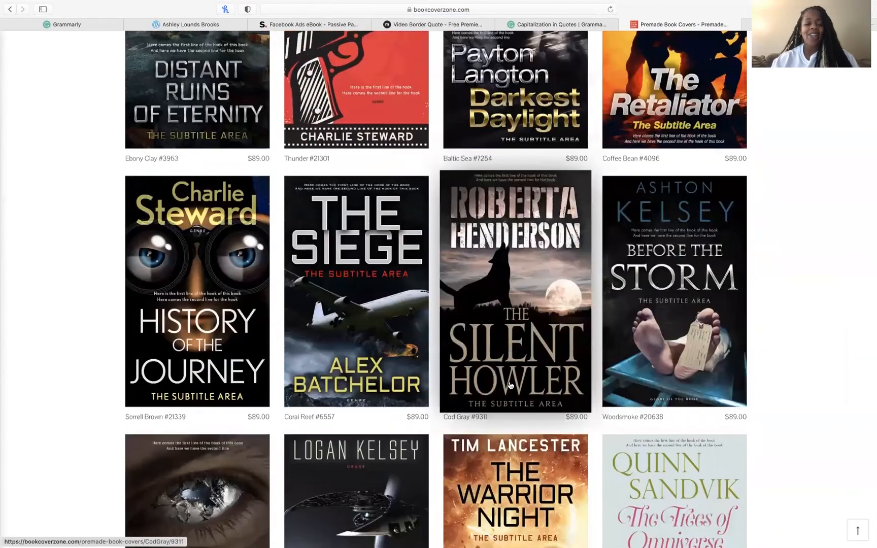
pyautogui.scroll(-12, 510, 385)
pyautogui.moveTo(613, 4)
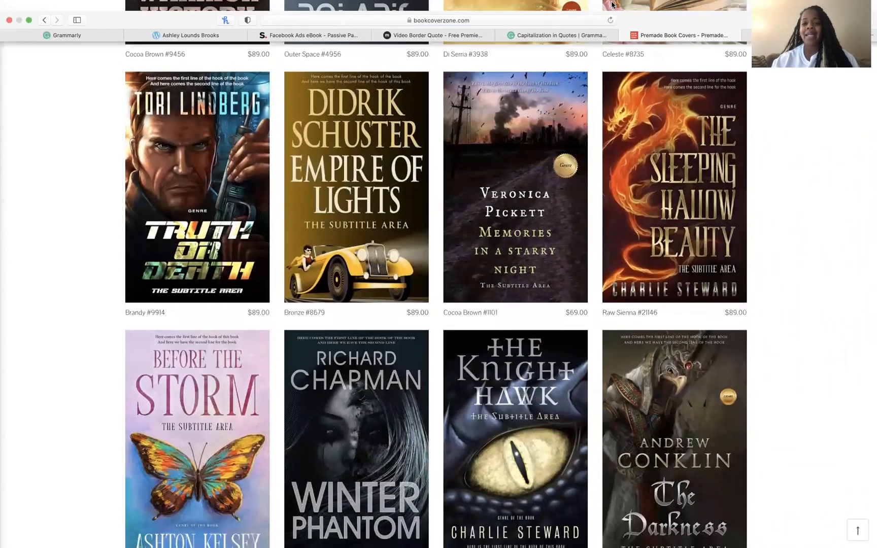